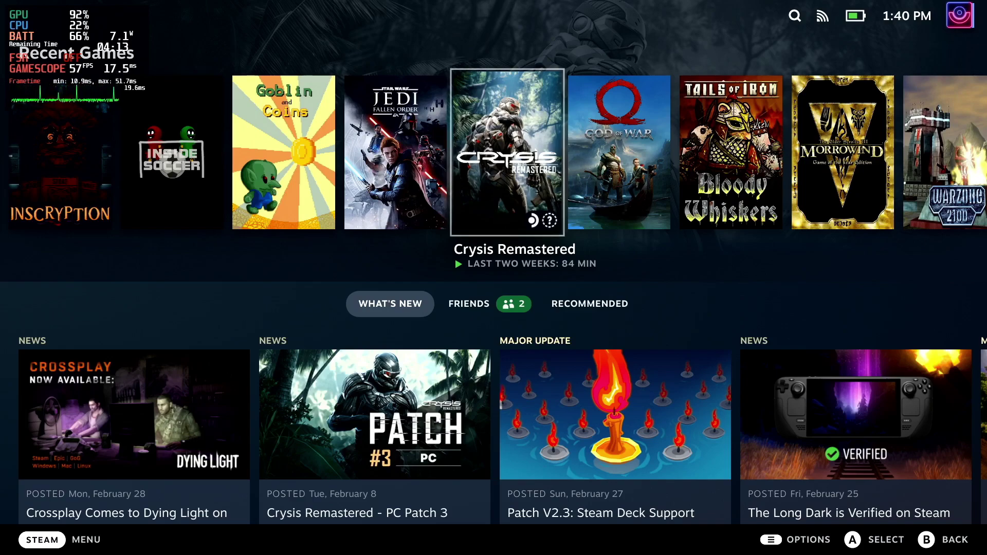
Step: Leave Gaming Mode for the desktop through the Steam menu's Power > Switch to Desktop
{"action": "key", "text": "ctrl+1"}
{"action": "key", "text": "Down"}
{"action": "key", "text": "Down"}
{"action": "key", "text": "Down"}
{"action": "key", "text": "Down"}
{"action": "key", "text": "Down"}
{"action": "key", "text": "Down"}
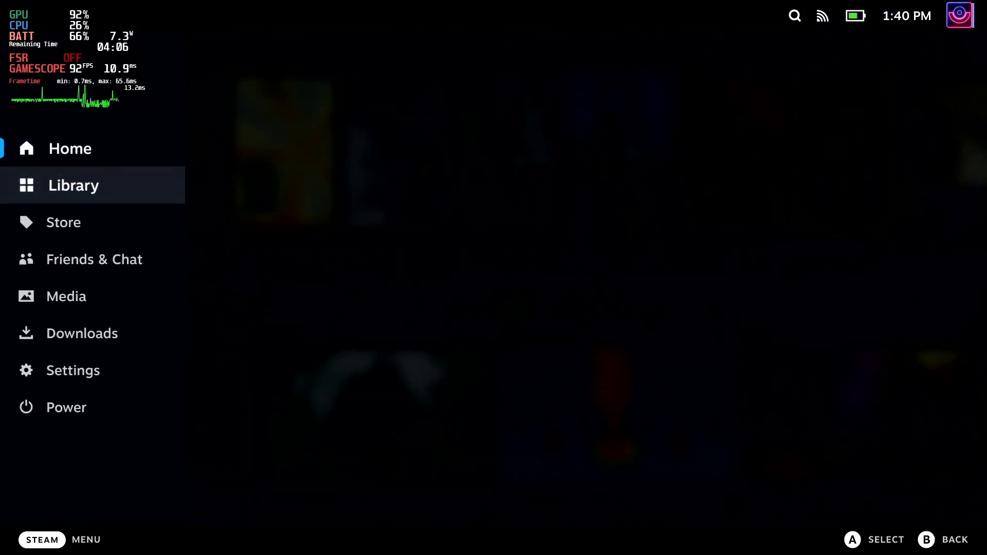
{"action": "key", "text": "Down"}
{"action": "key", "text": "Return"}
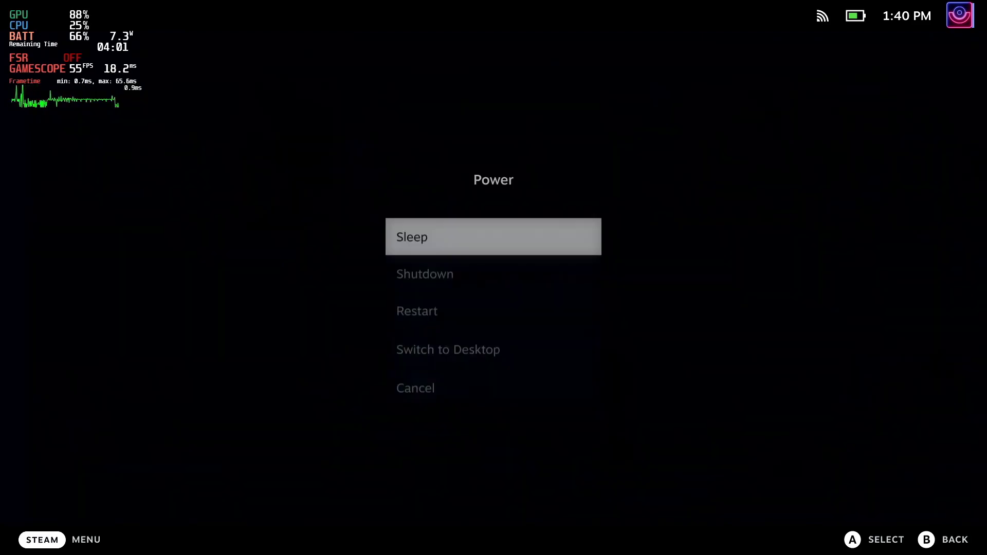
{"action": "key", "text": "Down"}
{"action": "key", "text": "Down"}
{"action": "key", "text": "Down"}
{"action": "key", "text": "Return"}
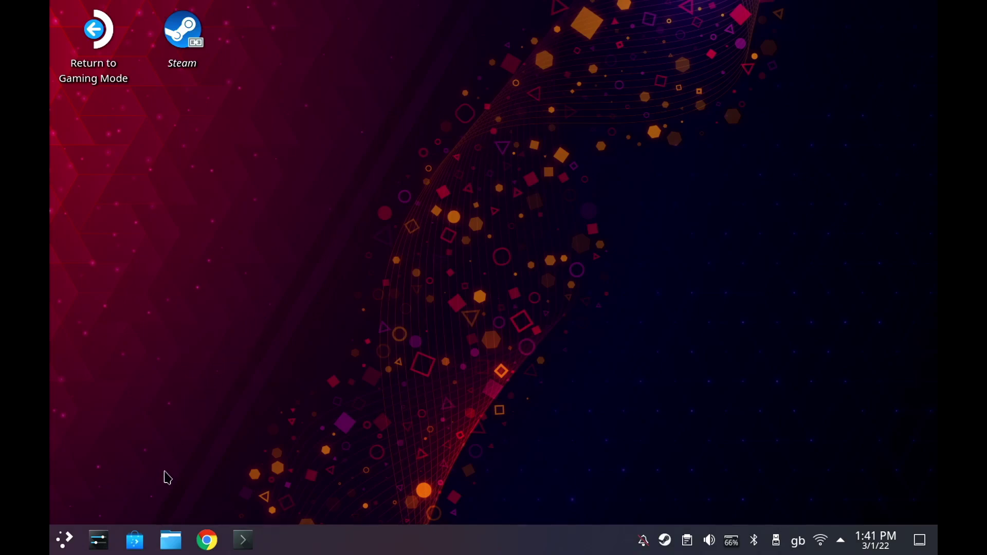
Step: Find ProtonUp-Qt in Discover, confirm it is installed, and open the application launcher
{"action": "left_click", "coordinate": [133, 541]}
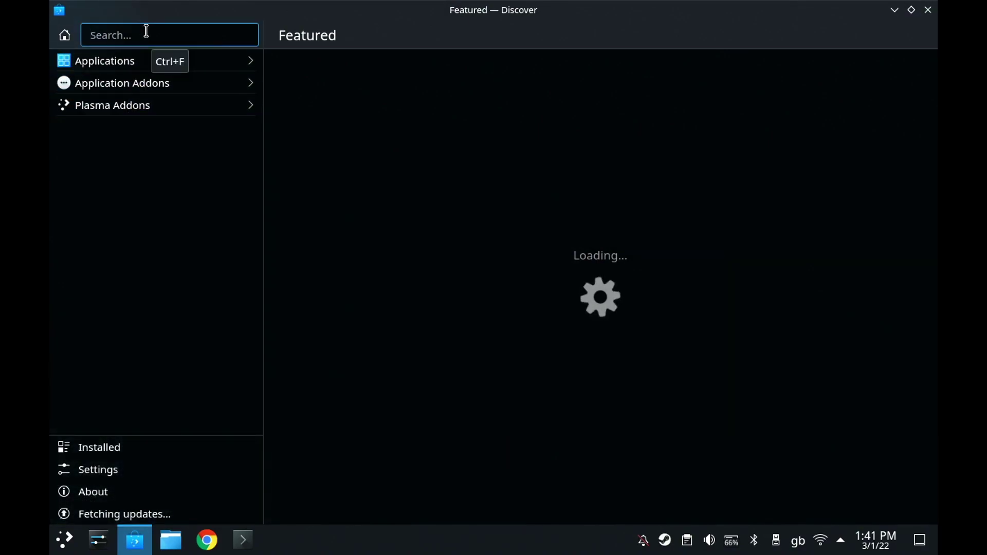
{"action": "type", "text": "protonup"}
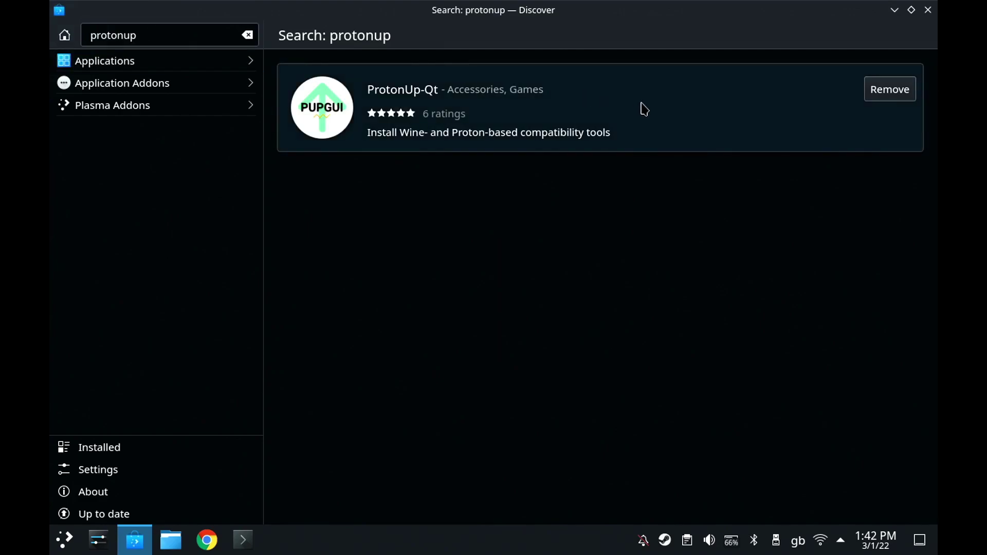
{"action": "left_click", "coordinate": [644, 109]}
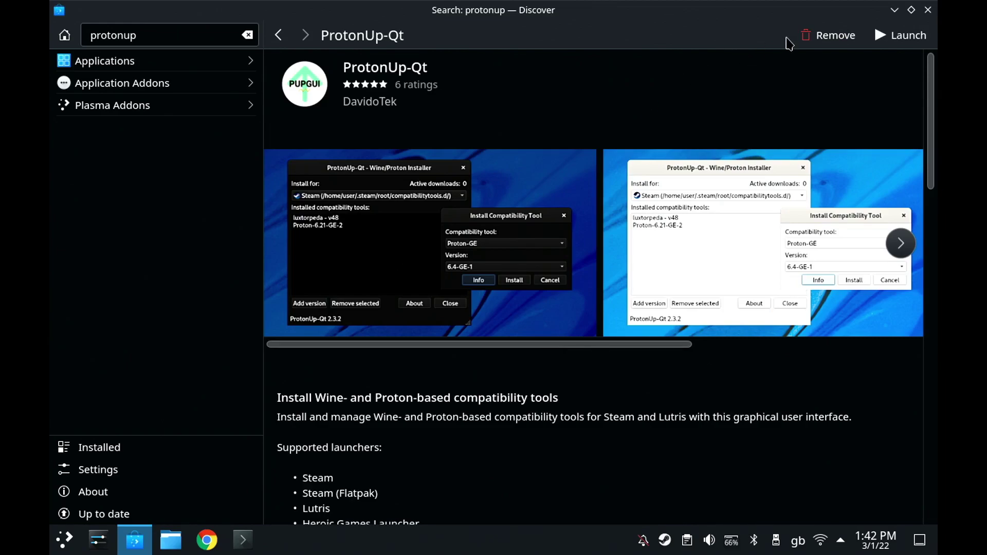
{"action": "key", "text": "super"}
Step: Launch ProtonUp-Qt from a 'proton' launcher search, minimise Discover, and centre its window
{"action": "type", "text": "proton"}
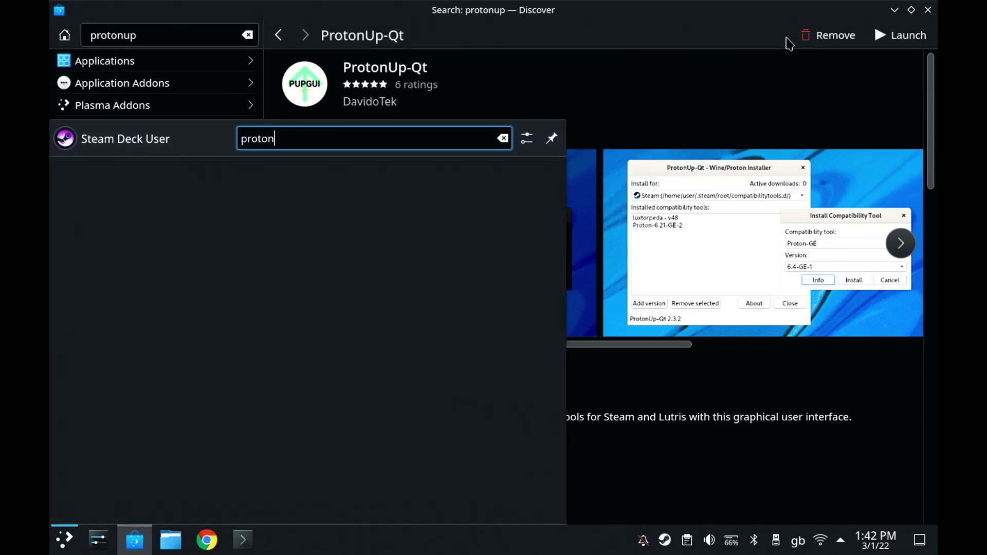
{"action": "key", "text": "Return"}
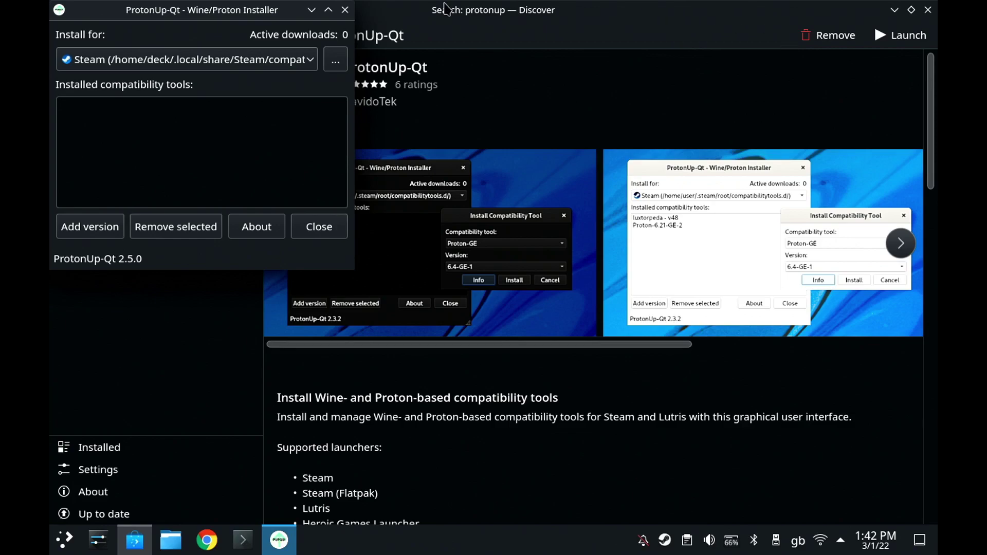
{"action": "left_click", "coordinate": [894, 10]}
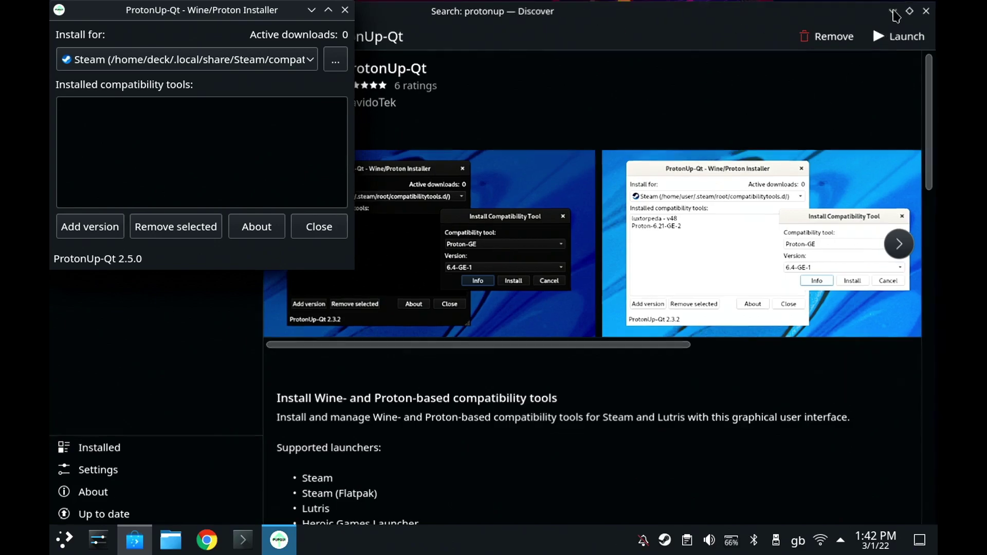
{"action": "left_click_drag", "start_coordinate": [252, 24], "coordinate": [506, 119]}
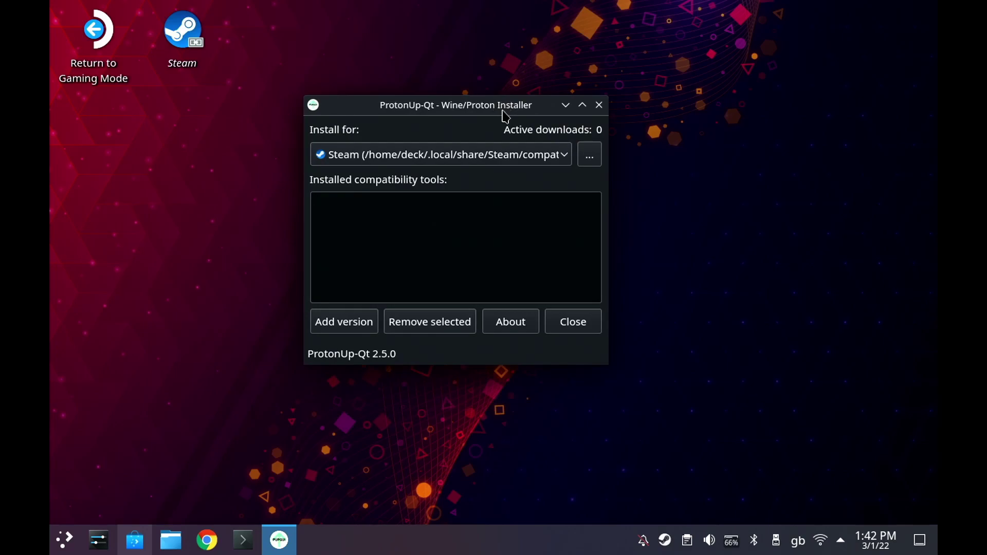
Step: Install Luxtorpeda v50 for Steam in ProtonUp-Qt, then launch Steam from the desktop
{"action": "left_click", "coordinate": [354, 321]}
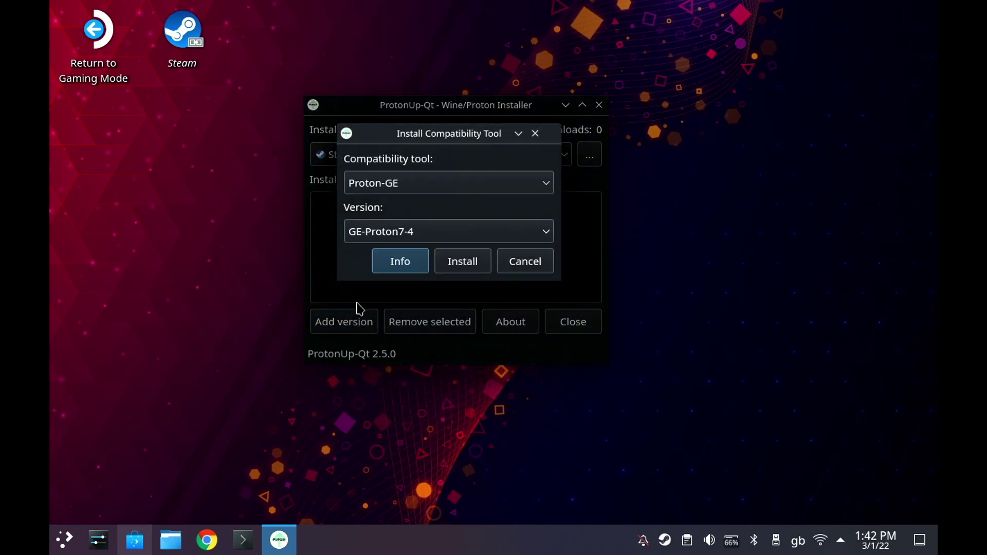
{"action": "left_click", "coordinate": [424, 184]}
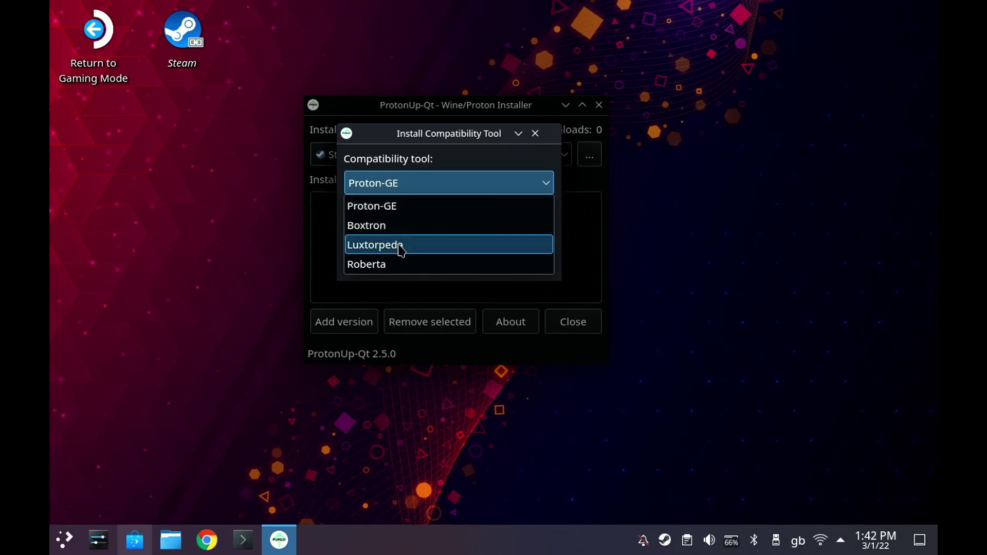
{"action": "left_click", "coordinate": [401, 245]}
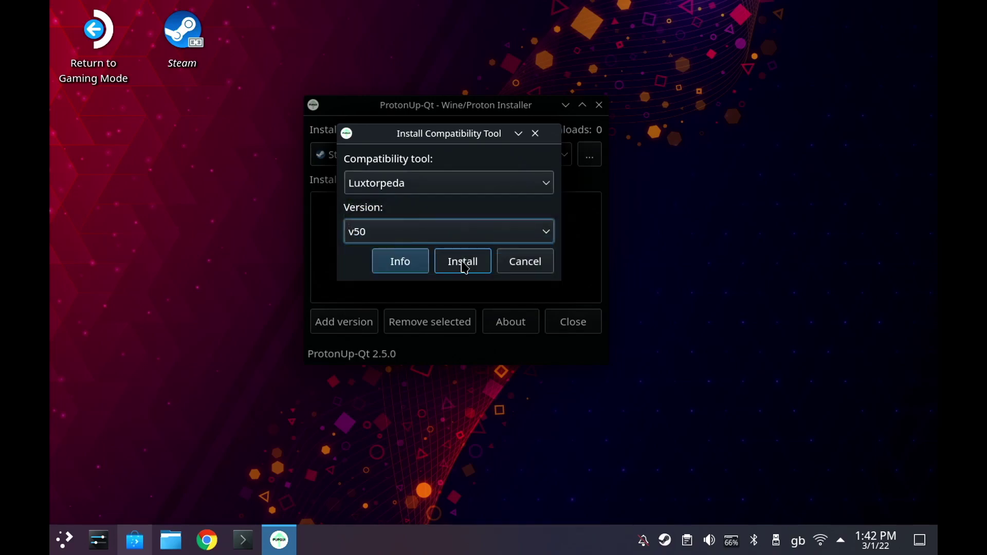
{"action": "left_click", "coordinate": [462, 262]}
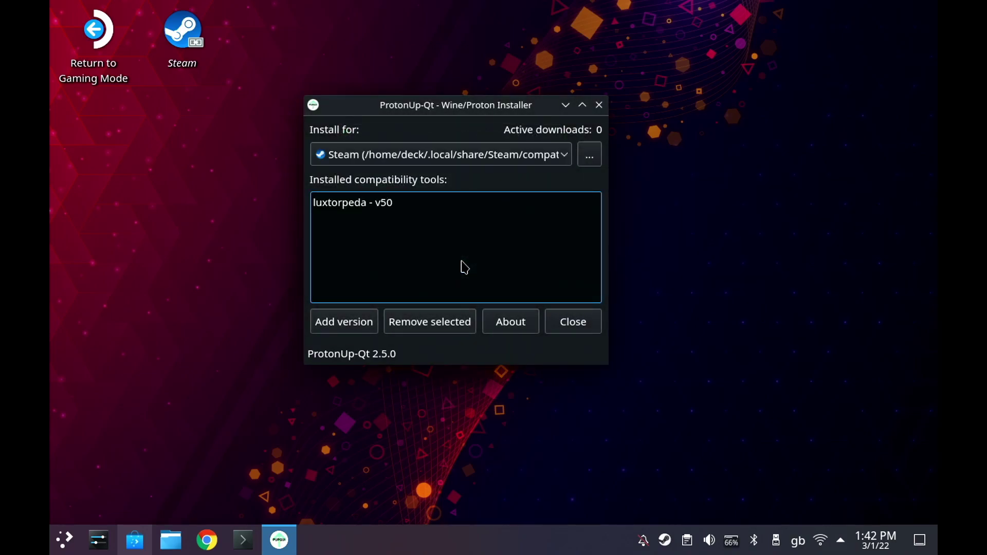
{"action": "double_click", "coordinate": [182, 60]}
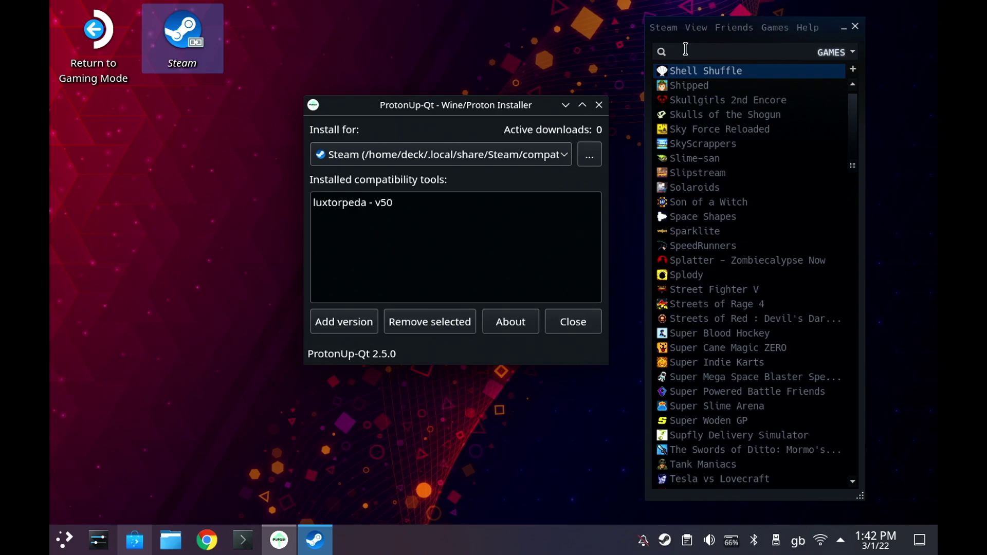
Step: Filter the library to 'morr' and open The Elder Scrolls III: Morrowind's Properties
{"action": "type", "text": "morr"}
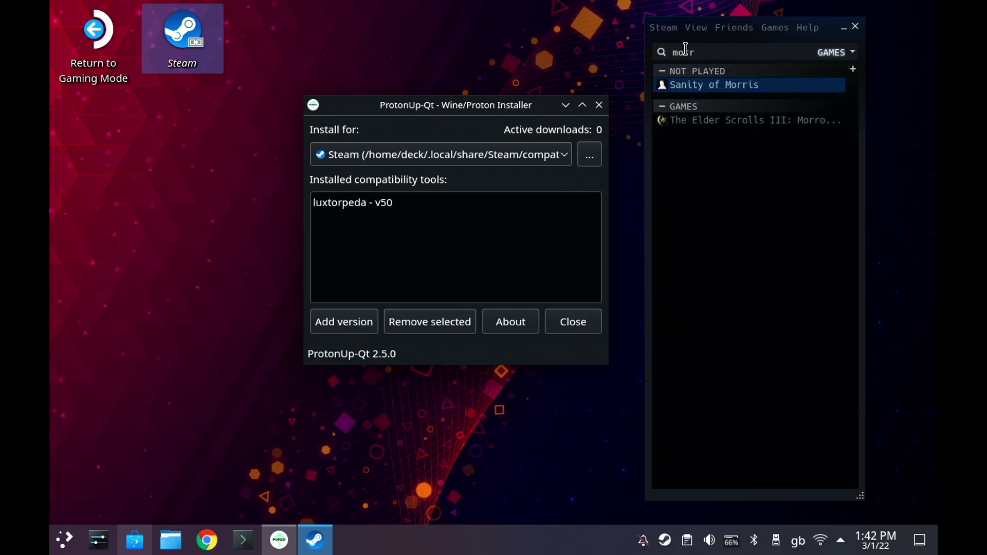
{"action": "left_click", "coordinate": [708, 124]}
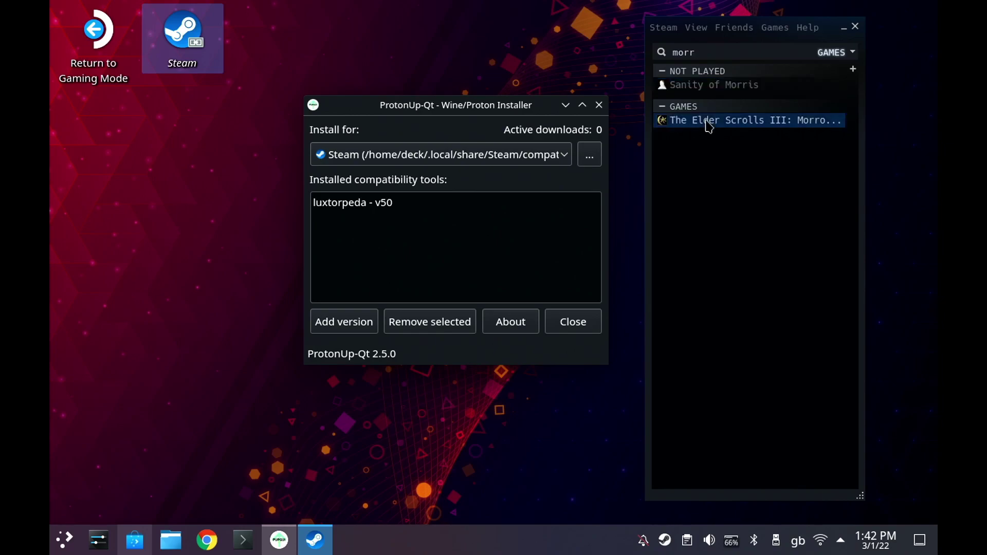
{"action": "right_click", "coordinate": [709, 125]}
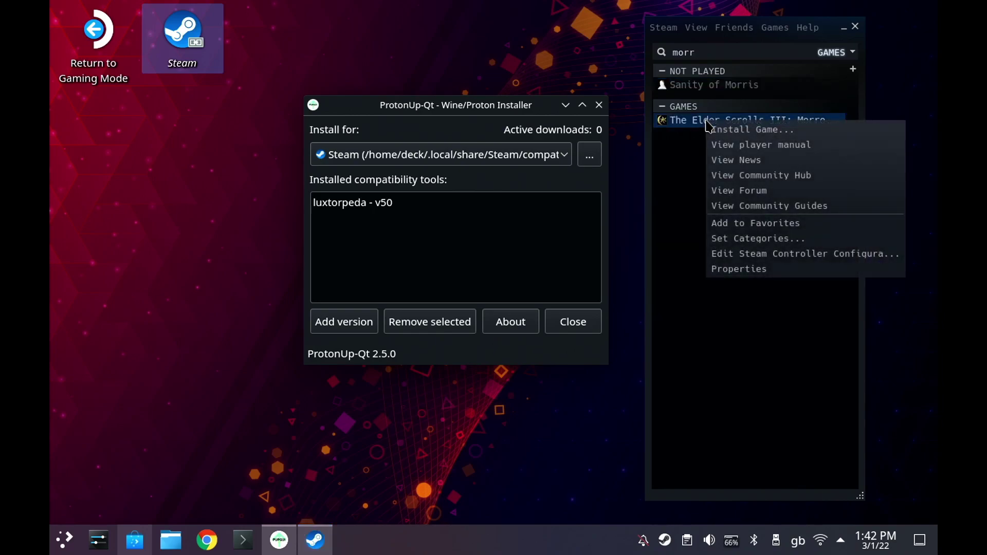
{"action": "left_click", "coordinate": [736, 270]}
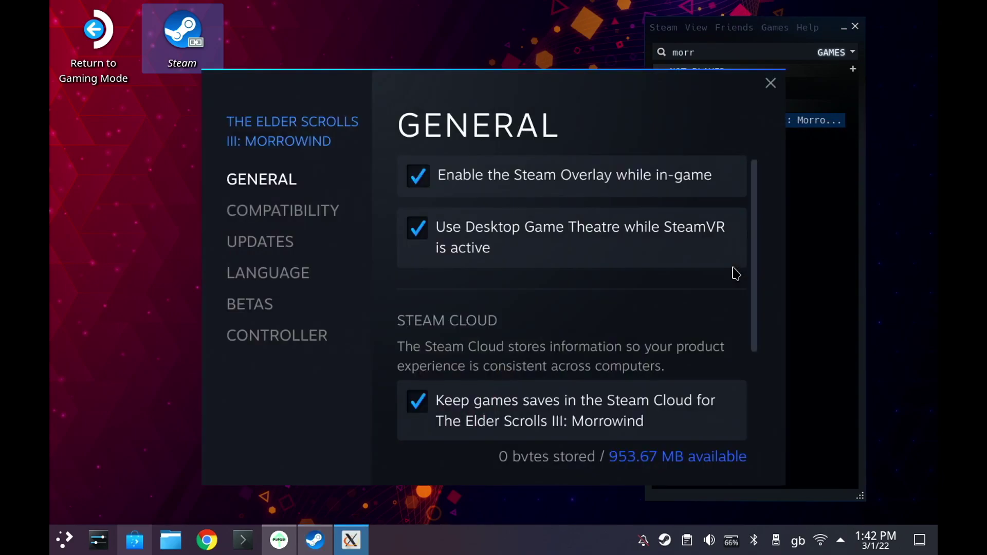
Step: Force a specific Steam Play tool for Morrowind, leaving Proton Experimental since Luxtorpeda is missing
{"action": "left_click", "coordinate": [312, 215]}
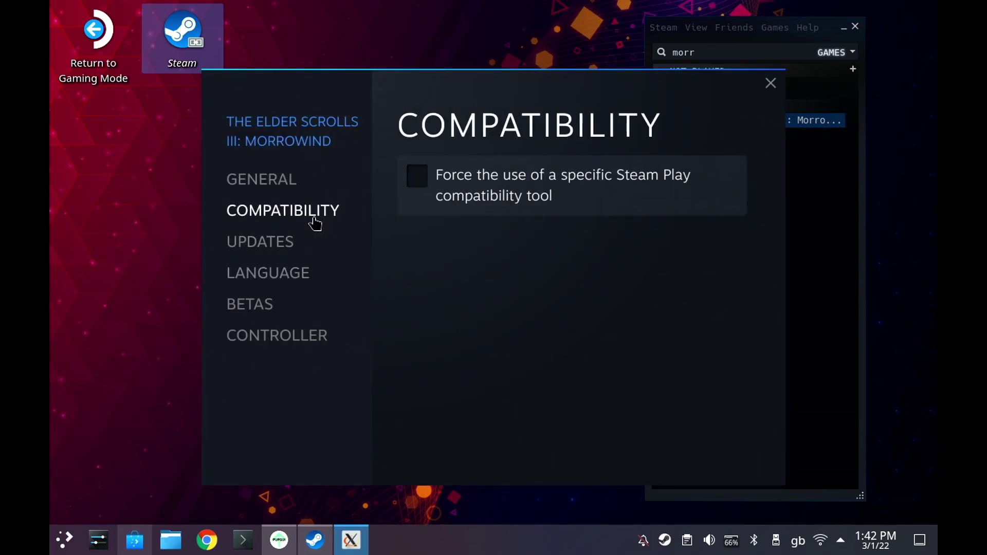
{"action": "left_click", "coordinate": [484, 193]}
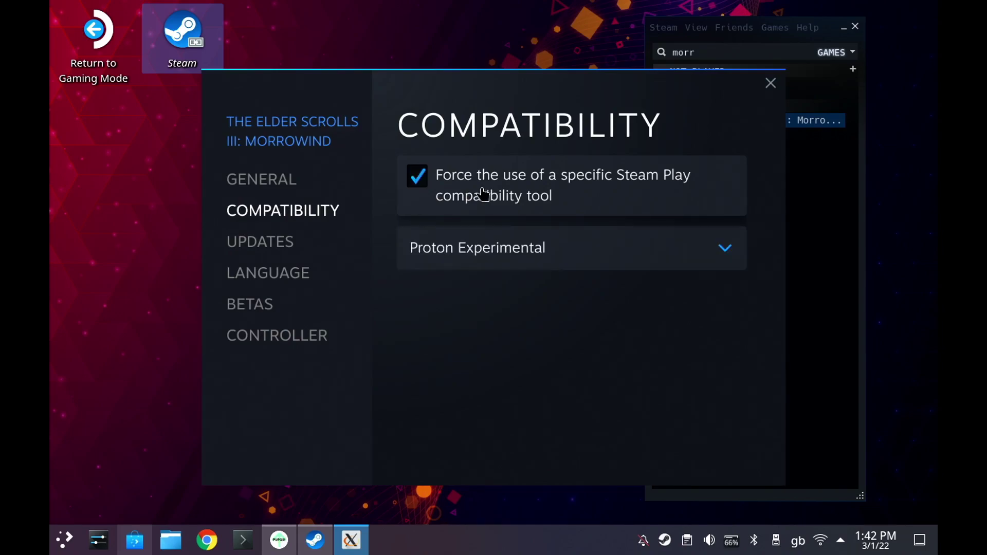
{"action": "left_click", "coordinate": [479, 249]}
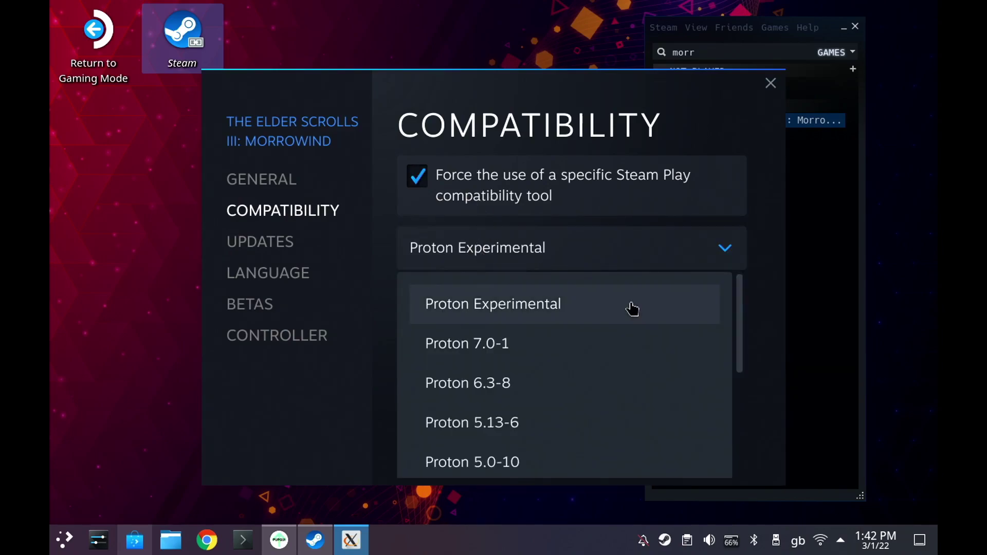
{"action": "left_click_drag", "start_coordinate": [736, 315], "coordinate": [718, 434]}
{"action": "left_click", "coordinate": [758, 243]}
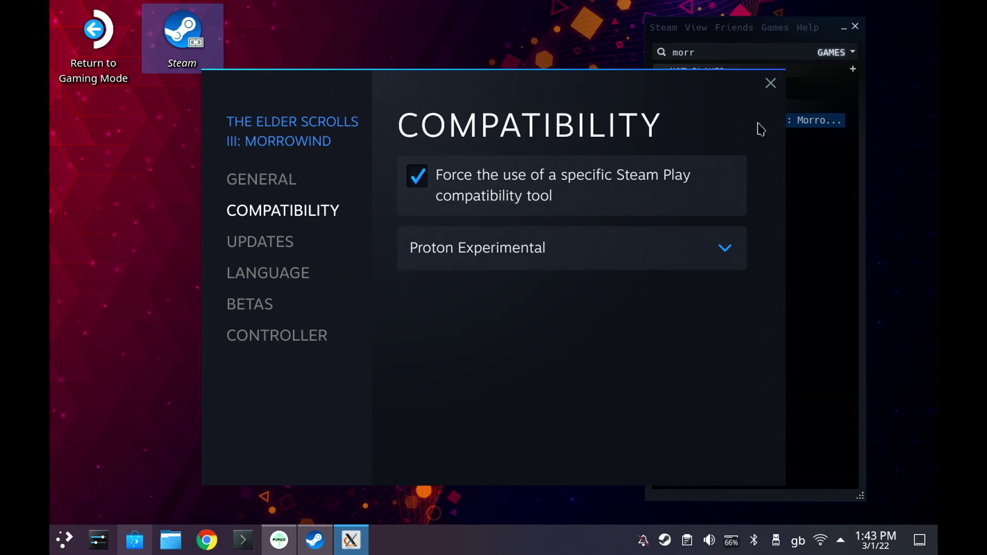
Step: Close Morrowind's properties, exit Steam, and relaunch it from the desktop
{"action": "left_click", "coordinate": [772, 85]}
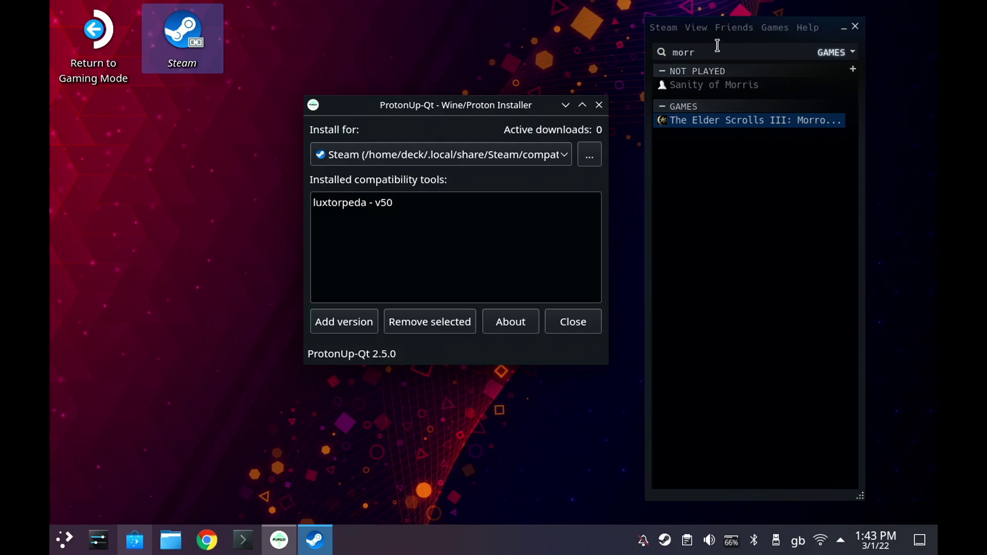
{"action": "left_click", "coordinate": [664, 31]}
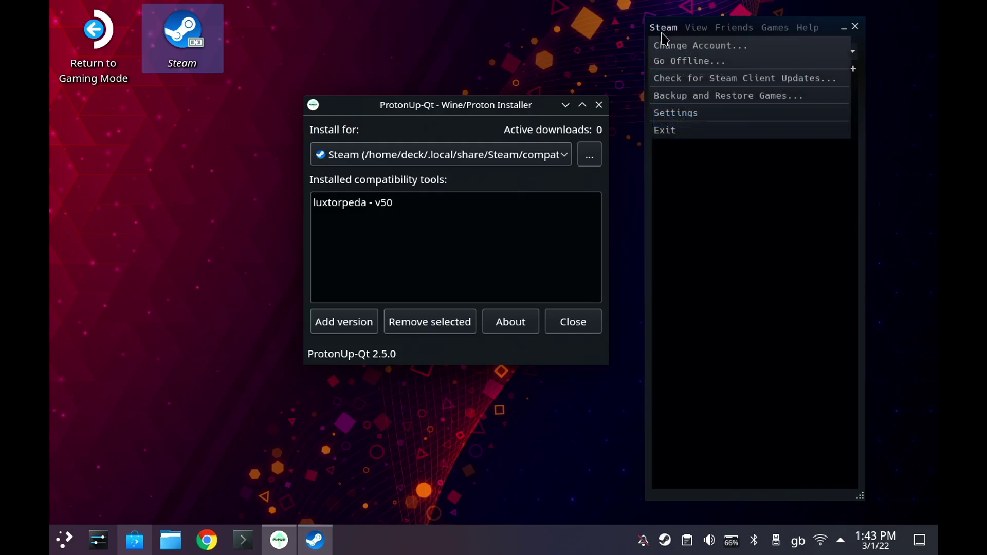
{"action": "left_click", "coordinate": [666, 130]}
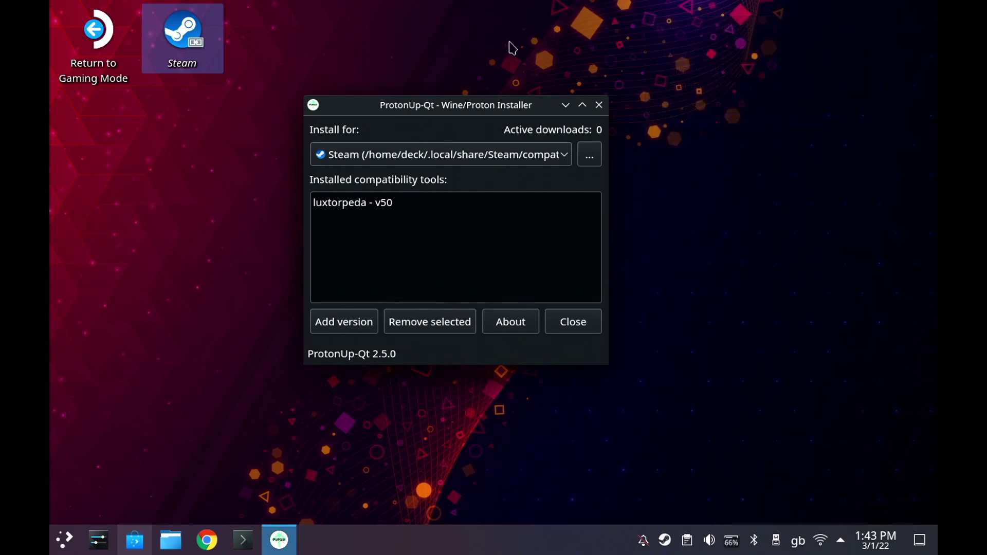
{"action": "left_click", "coordinate": [184, 37]}
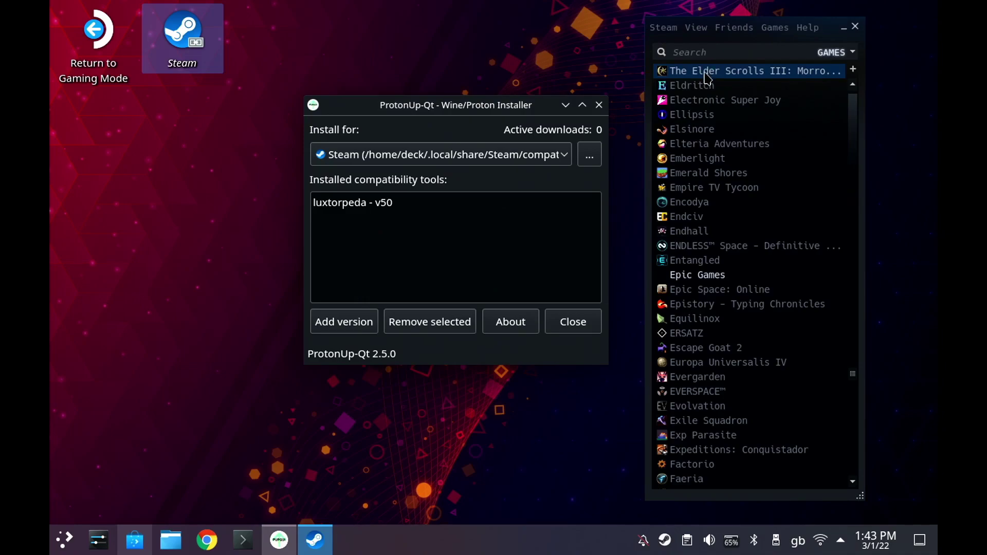
Step: Reopen Morrowind's Compatibility settings and check that the tool list now includes Luxtorpeda
{"action": "right_click", "coordinate": [707, 79]}
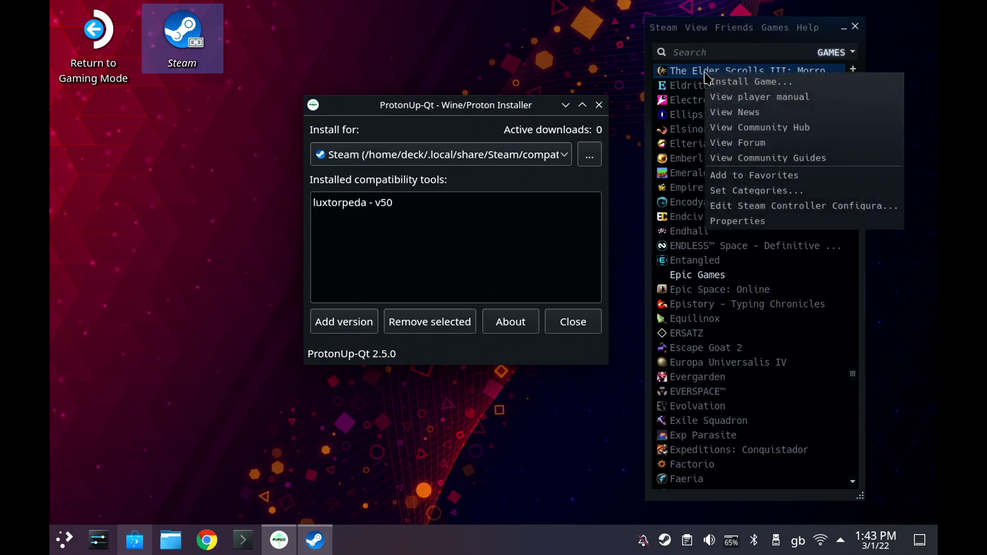
{"action": "left_click", "coordinate": [769, 221]}
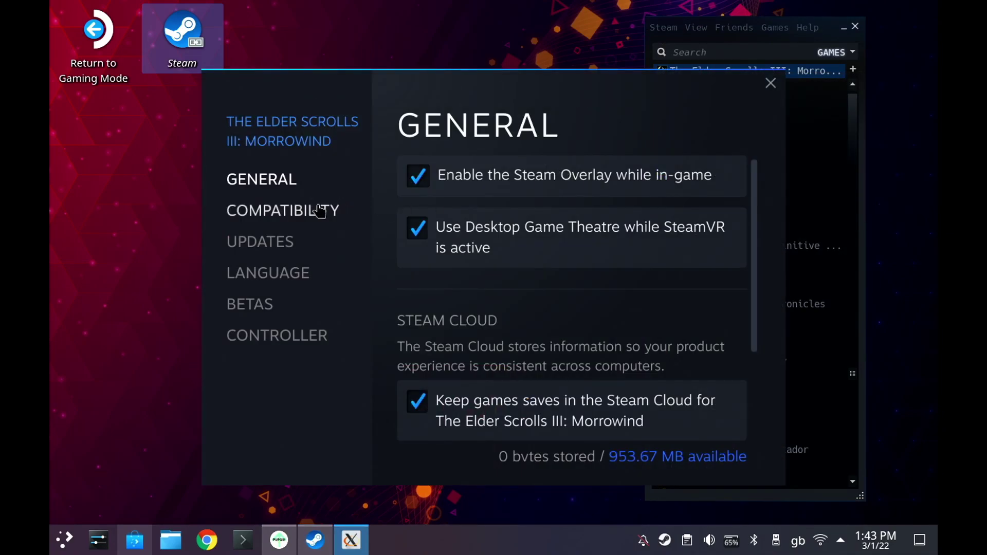
{"action": "left_click", "coordinate": [318, 211]}
{"action": "left_click", "coordinate": [474, 256]}
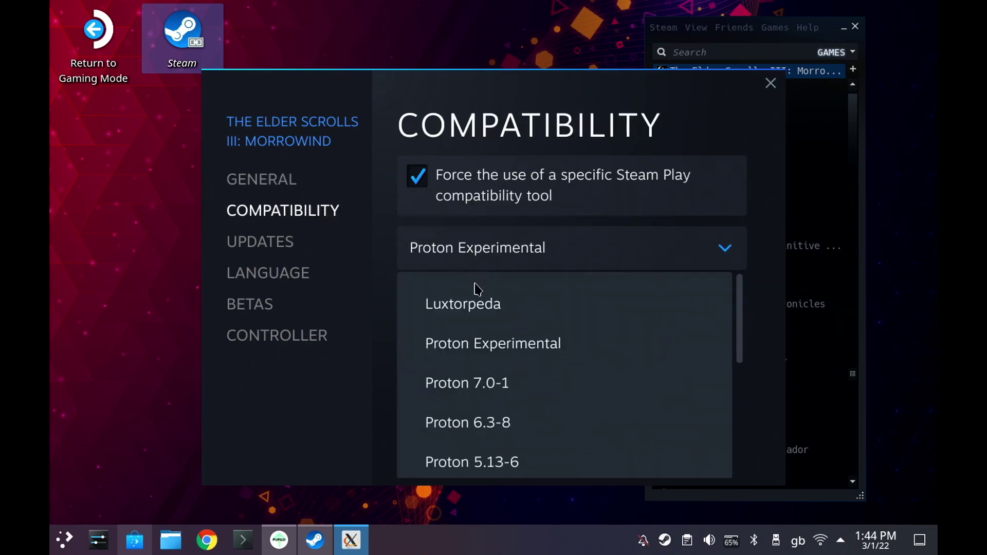
Step: Set Morrowind to use Luxtorpeda and start installing it to the default Steam library
{"action": "left_click", "coordinate": [527, 312]}
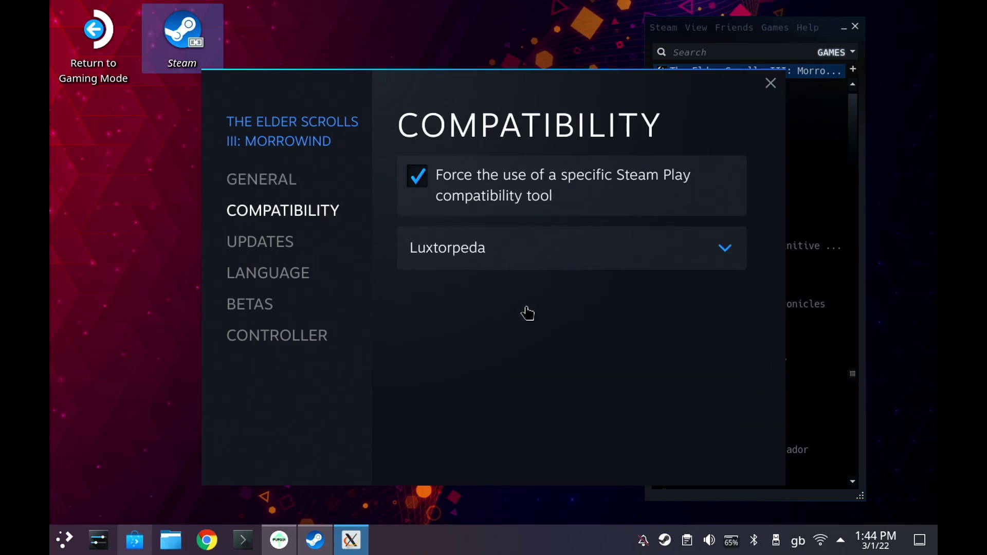
{"action": "left_click", "coordinate": [770, 83]}
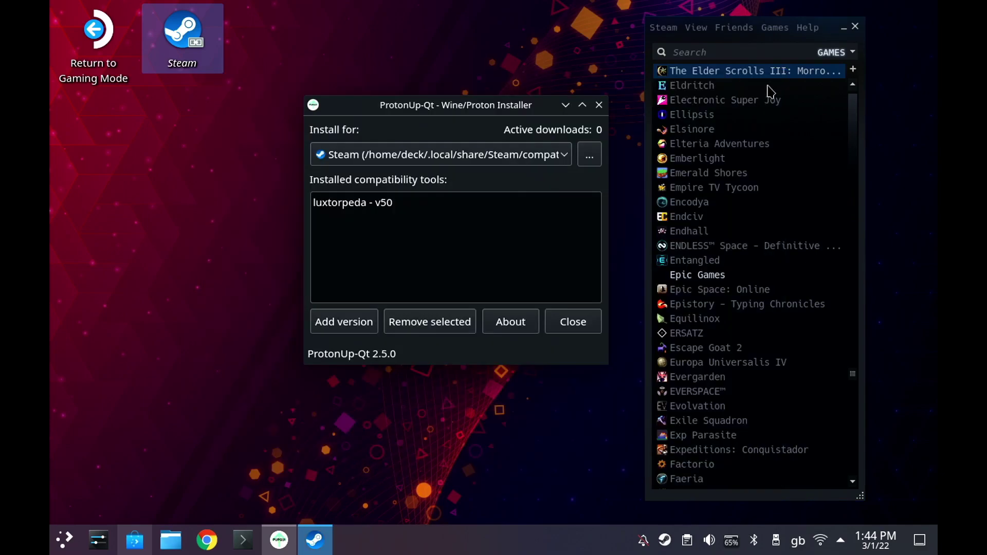
{"action": "double_click", "coordinate": [752, 72]}
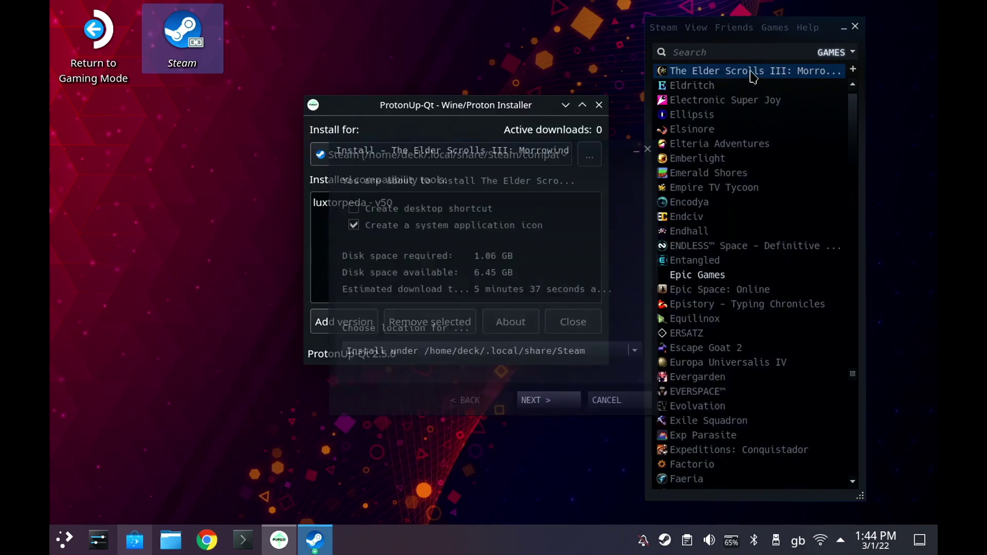
{"action": "left_click", "coordinate": [546, 399]}
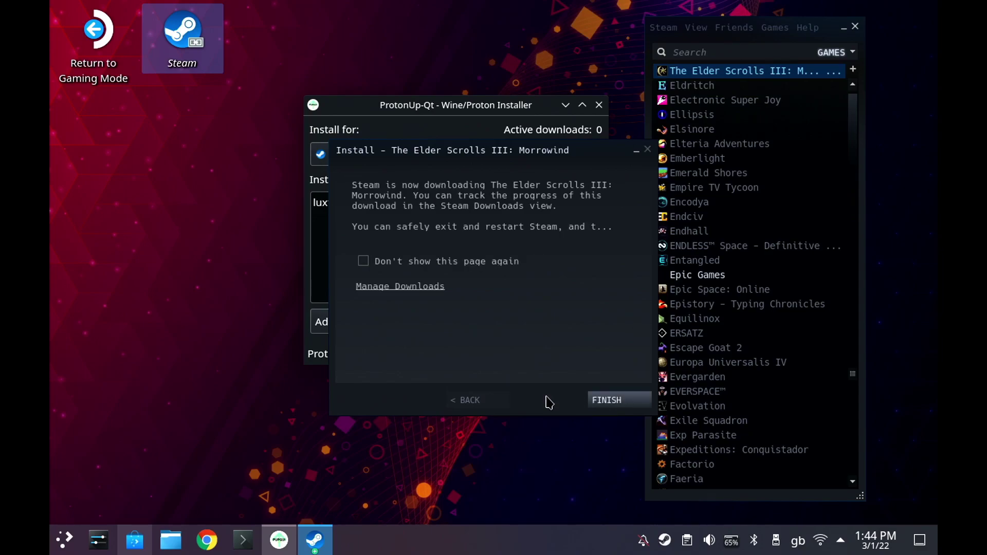
{"action": "left_click", "coordinate": [608, 401]}
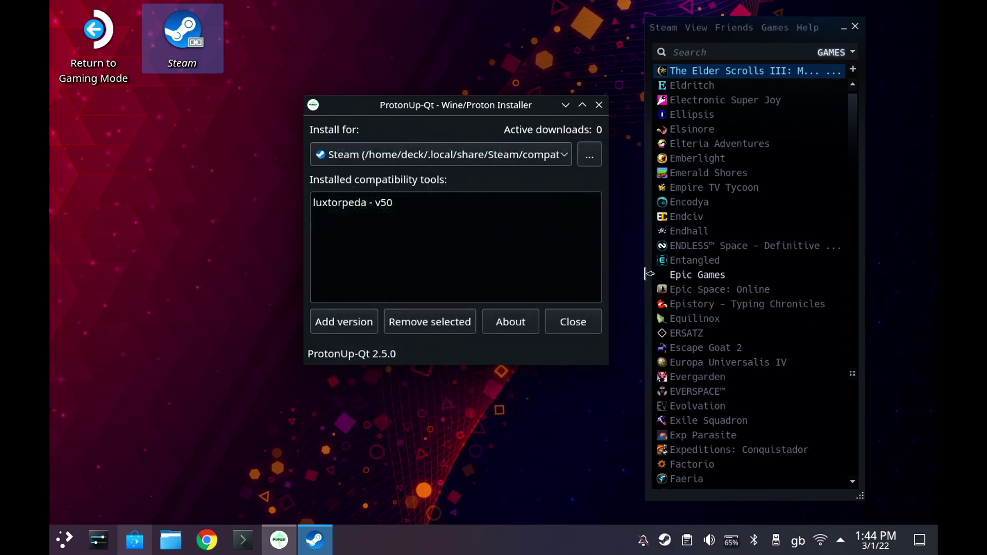
Step: Launch Morrowind and pick openmw as the engine in Luxtorpeda's picker
{"action": "double_click", "coordinate": [794, 72]}
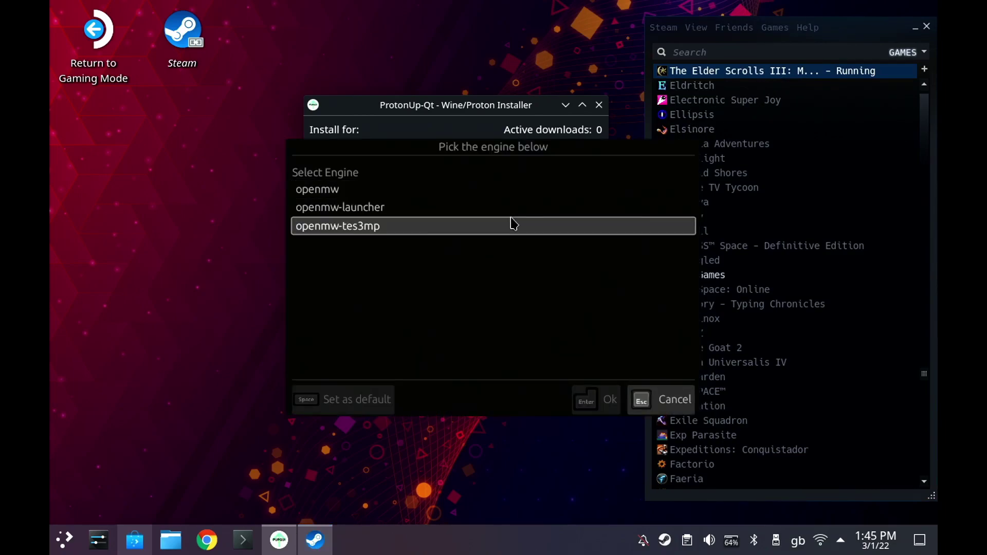
{"action": "left_click", "coordinate": [432, 194]}
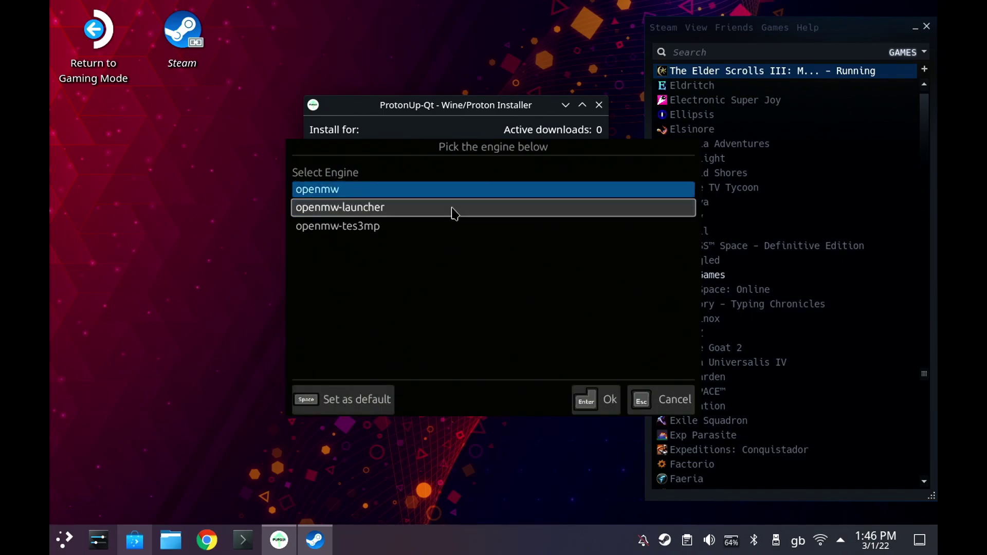
{"action": "left_click", "coordinate": [594, 398]}
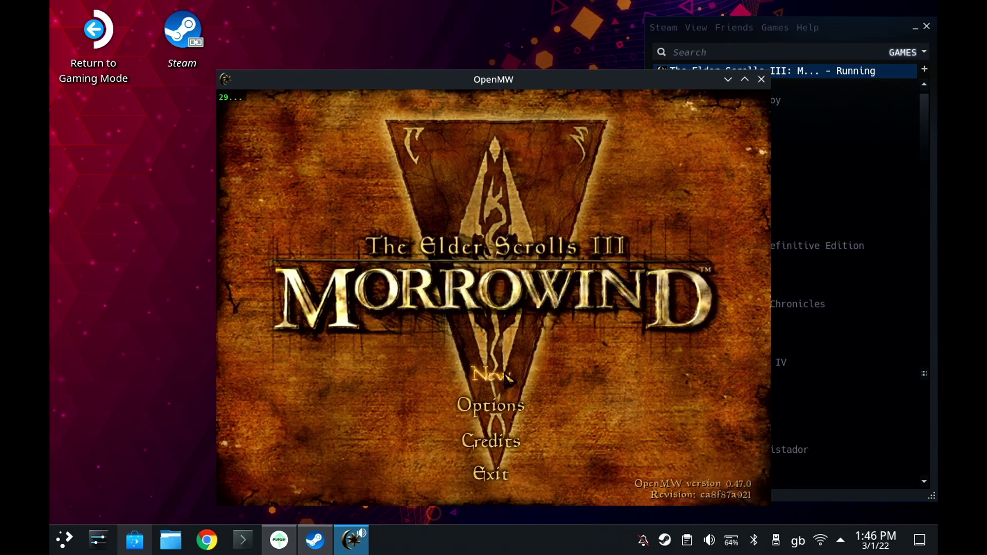
Step: Open Options from the title menu, landing on the Prefs page (Difficulty 0)
{"action": "key", "text": "Up"}
{"action": "key", "text": "Down"}
{"action": "key", "text": "Down"}
{"action": "key", "text": "Up"}
{"action": "key", "text": "Up"}
{"action": "key", "text": "Down"}
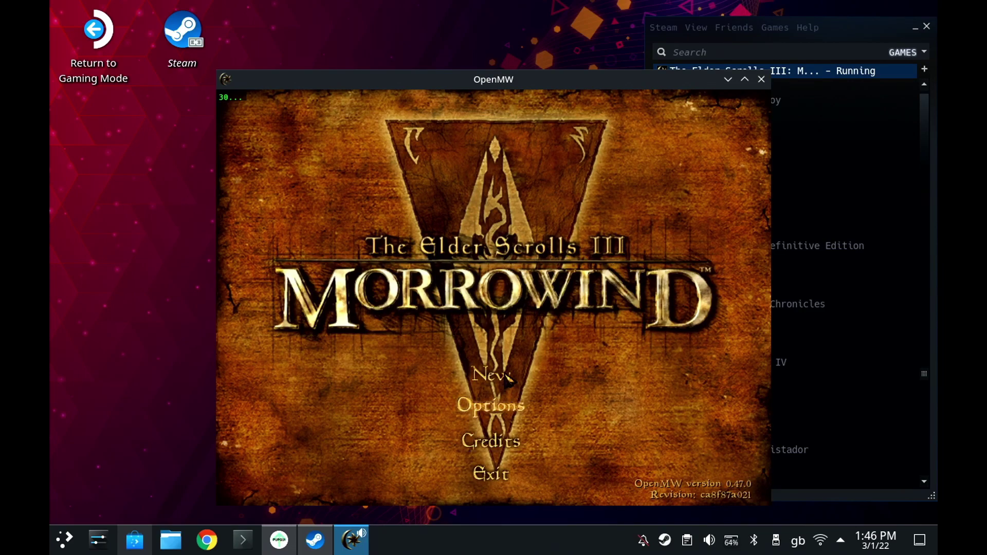
{"action": "key", "text": "Return"}
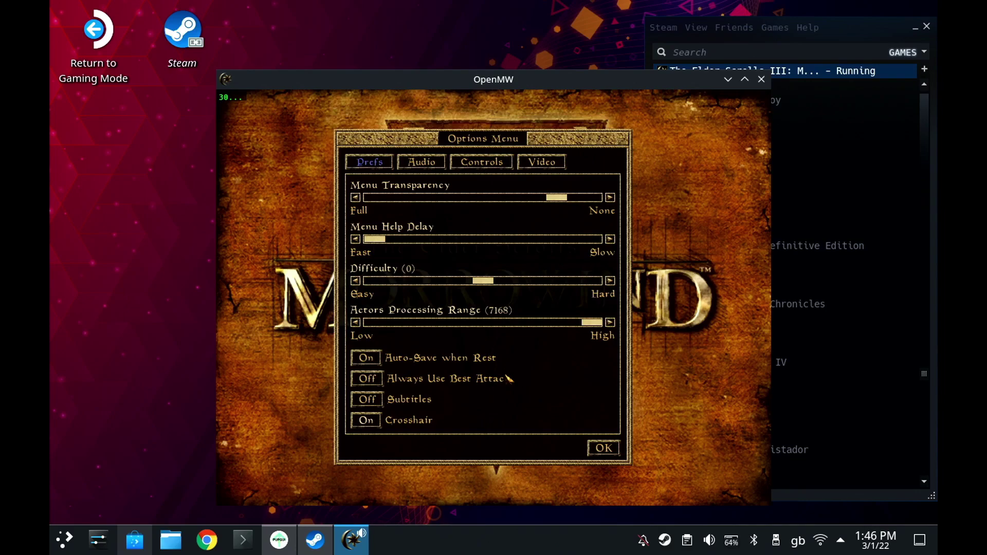
Step: Change the video resolution to 1280 x 800, confirm it, and return to the title menu
{"action": "left_click", "coordinate": [552, 164]}
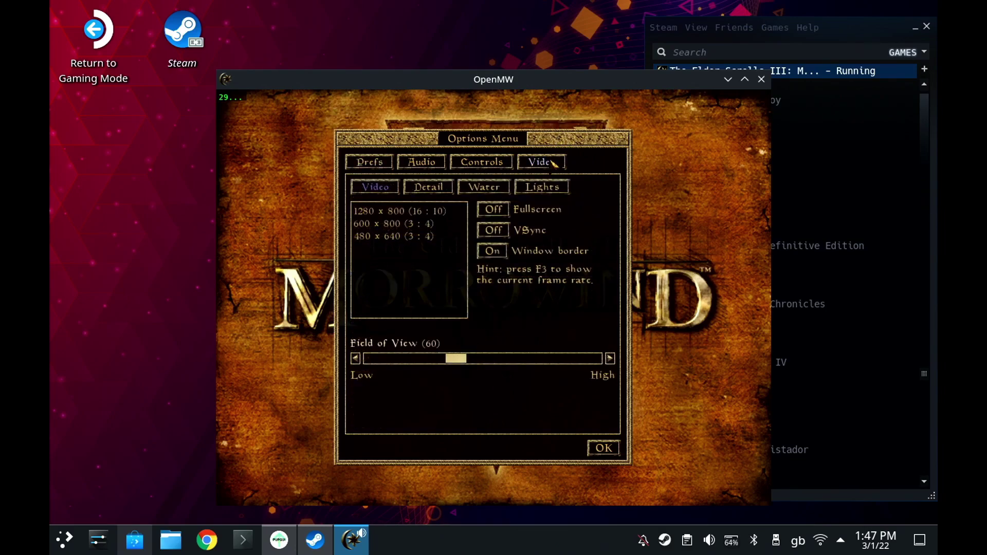
{"action": "left_click", "coordinate": [423, 212]}
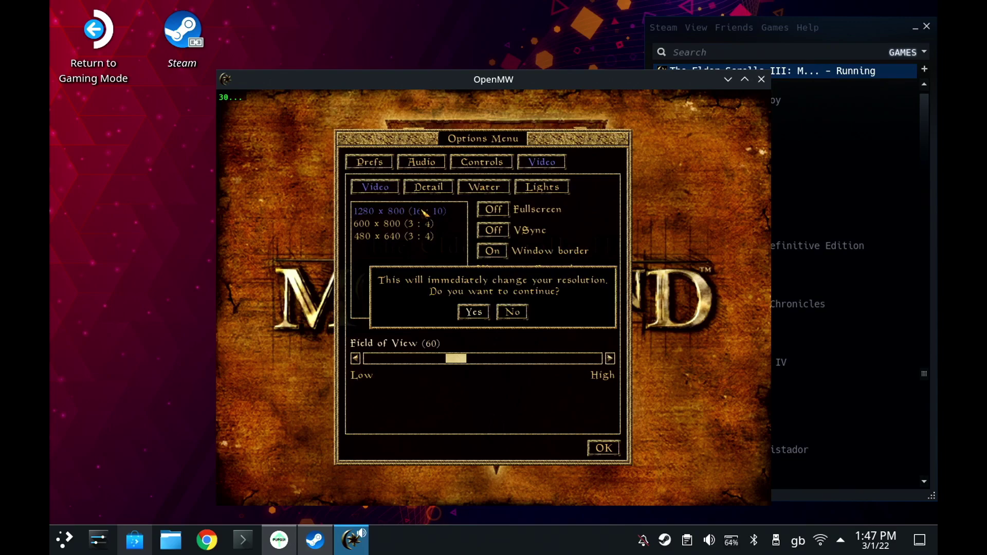
{"action": "left_click", "coordinate": [471, 310]}
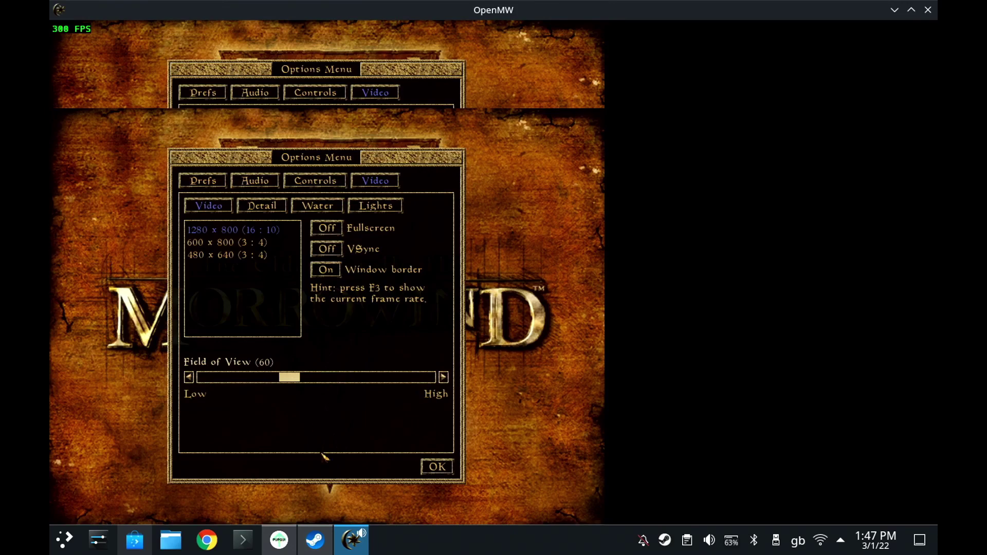
{"action": "left_click", "coordinate": [436, 468]}
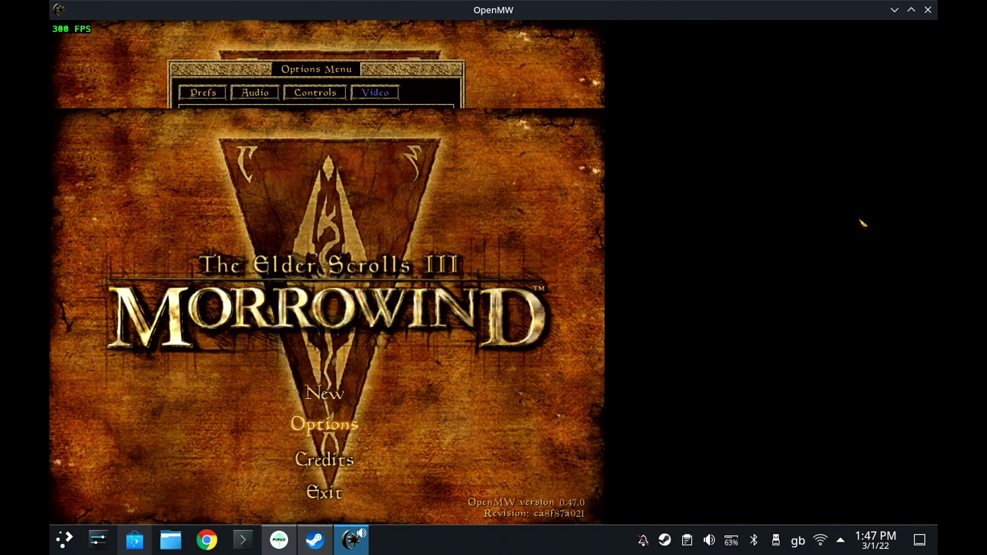
Step: Close the game window and relaunch Morrowind in Luxtorpeda with the openmw engine
{"action": "left_click", "coordinate": [928, 10]}
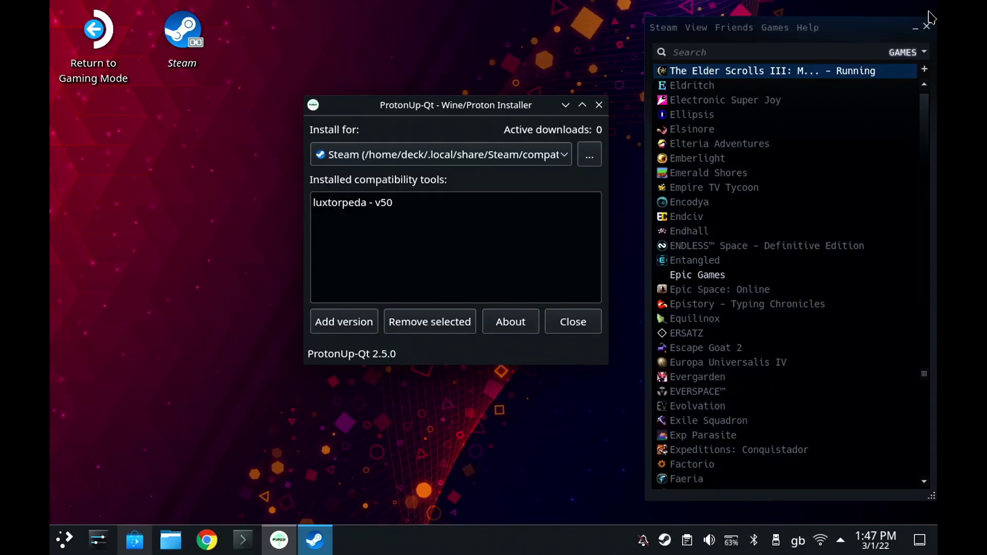
{"action": "double_click", "coordinate": [730, 77]}
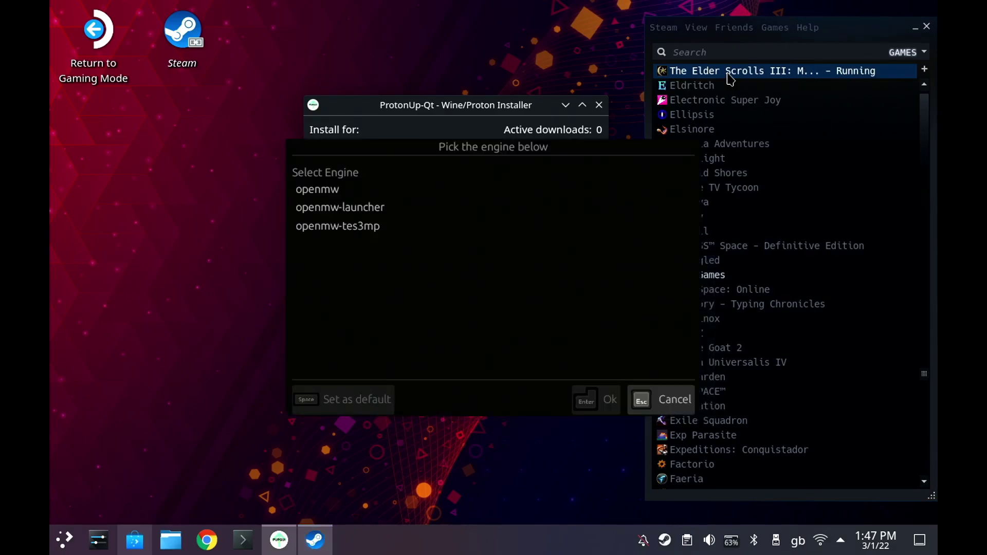
{"action": "left_click", "coordinate": [345, 192]}
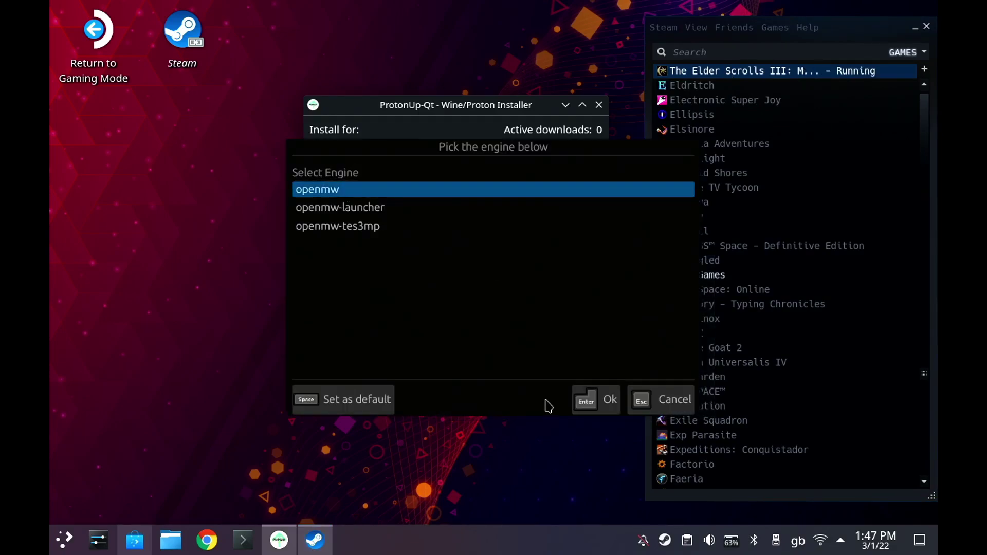
{"action": "left_click", "coordinate": [611, 398]}
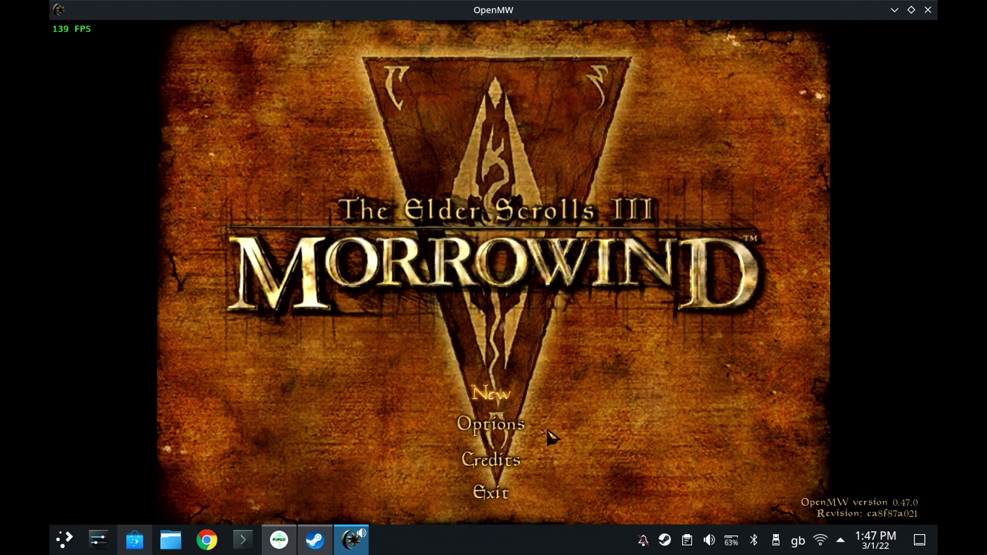
Step: Turn Fullscreen on in OpenMW's Video options
{"action": "left_click", "coordinate": [505, 434]}
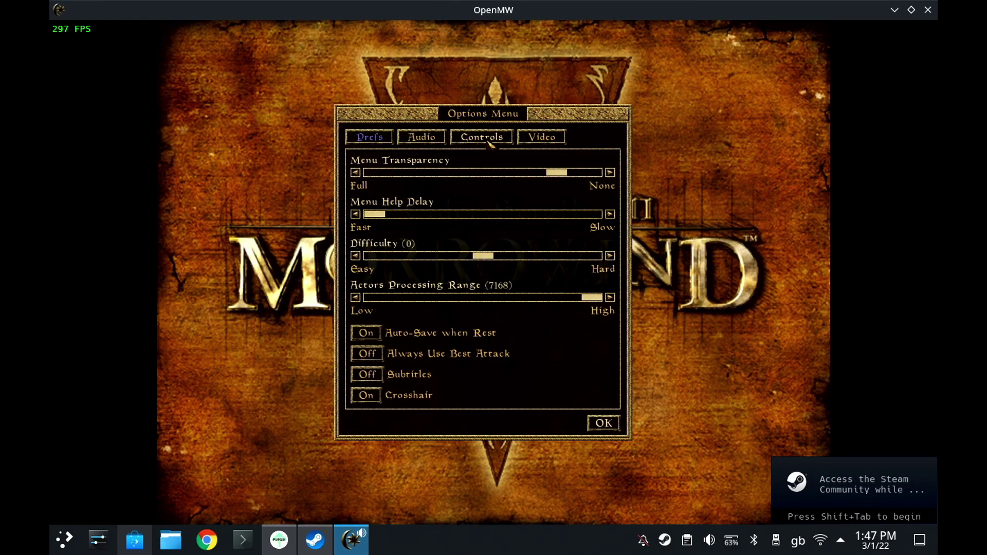
{"action": "left_click", "coordinate": [541, 138]}
{"action": "left_click", "coordinate": [493, 185]}
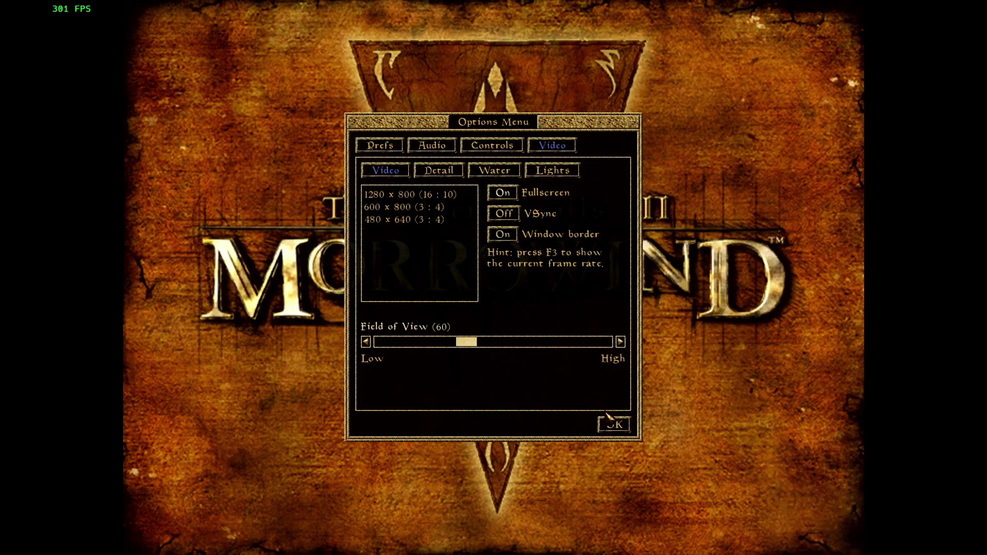
Step: Review the Controller button bindings under Controls, then close Options
{"action": "left_click", "coordinate": [492, 144]}
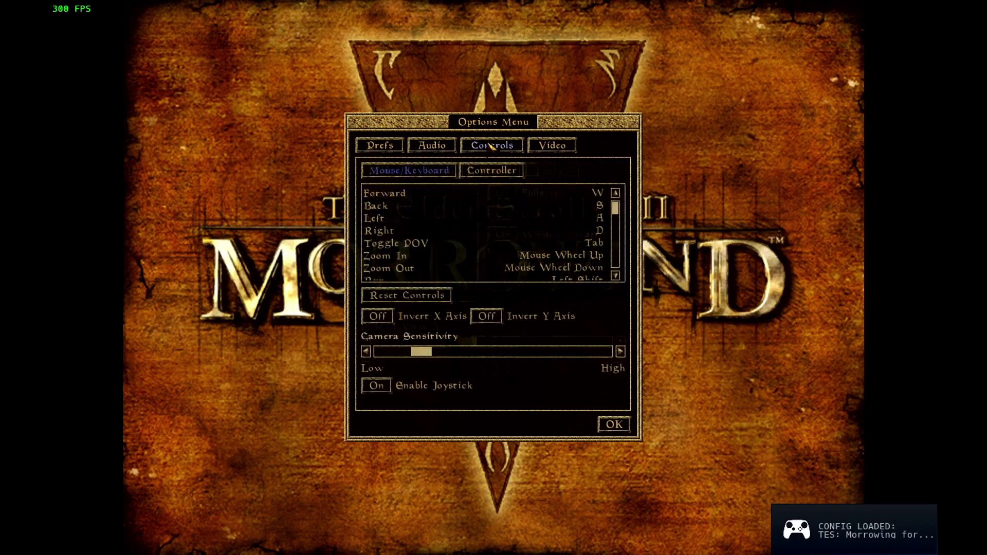
{"action": "left_click", "coordinate": [490, 171]}
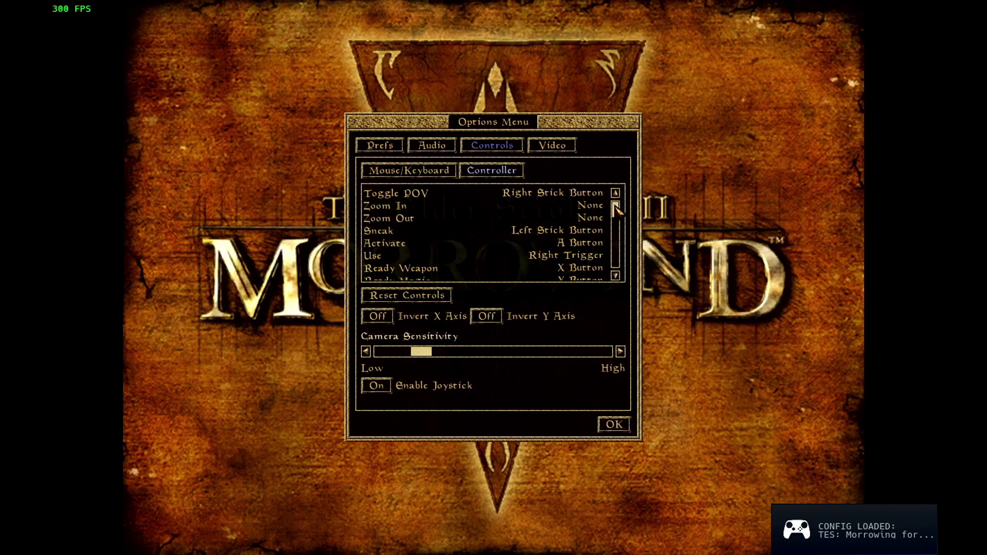
{"action": "left_click_drag", "start_coordinate": [617, 207], "coordinate": [613, 262]}
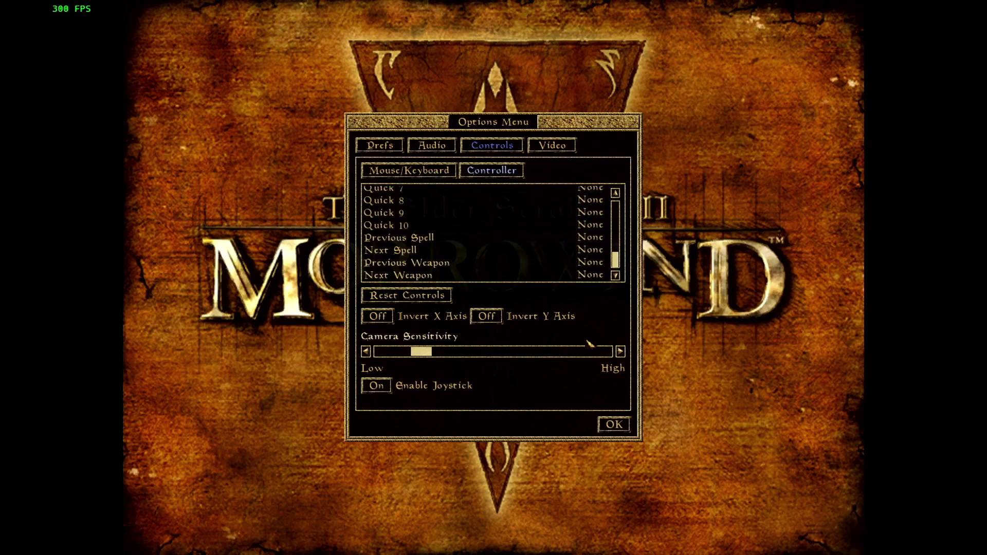
{"action": "left_click", "coordinate": [606, 429]}
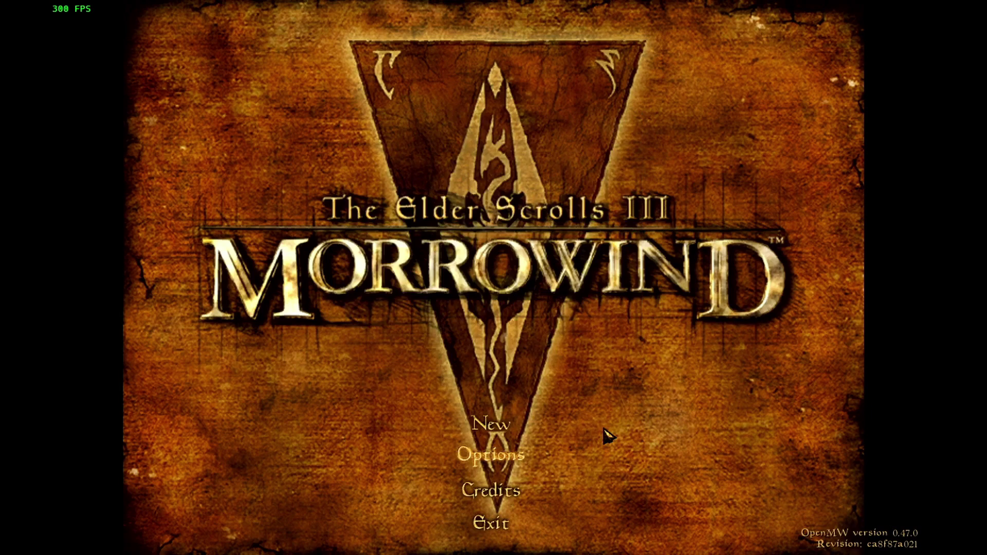
Step: Start a New game from the title menu and skip the intro narration
{"action": "key", "text": "Up"}
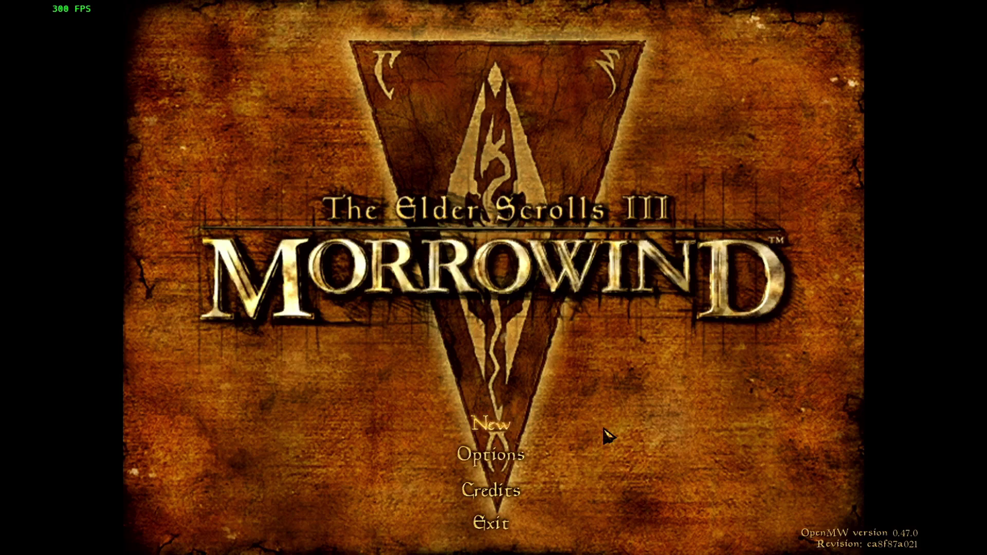
{"action": "key", "text": "Return"}
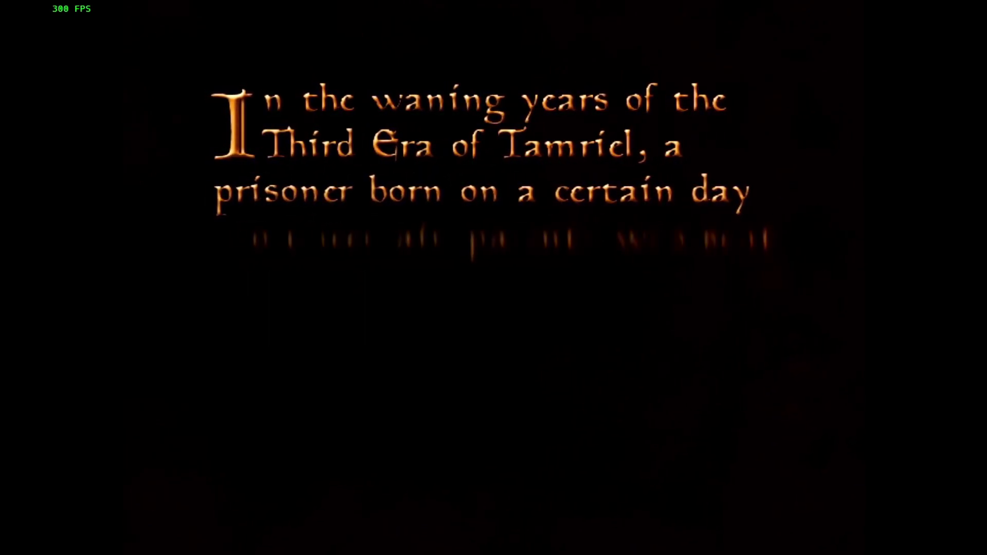
{"action": "key", "text": "Escape"}
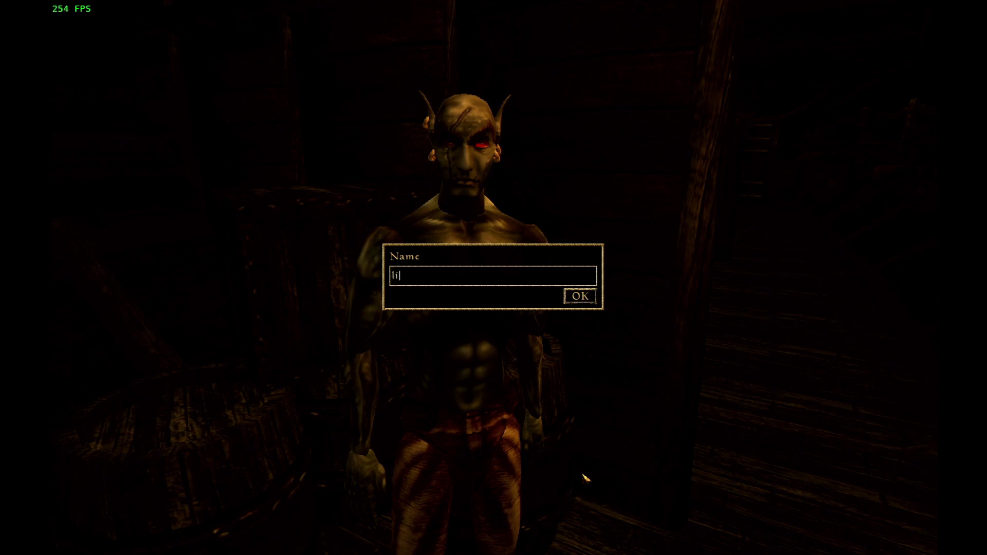
Step: Confirm the character's name
{"action": "key", "text": "Return"}
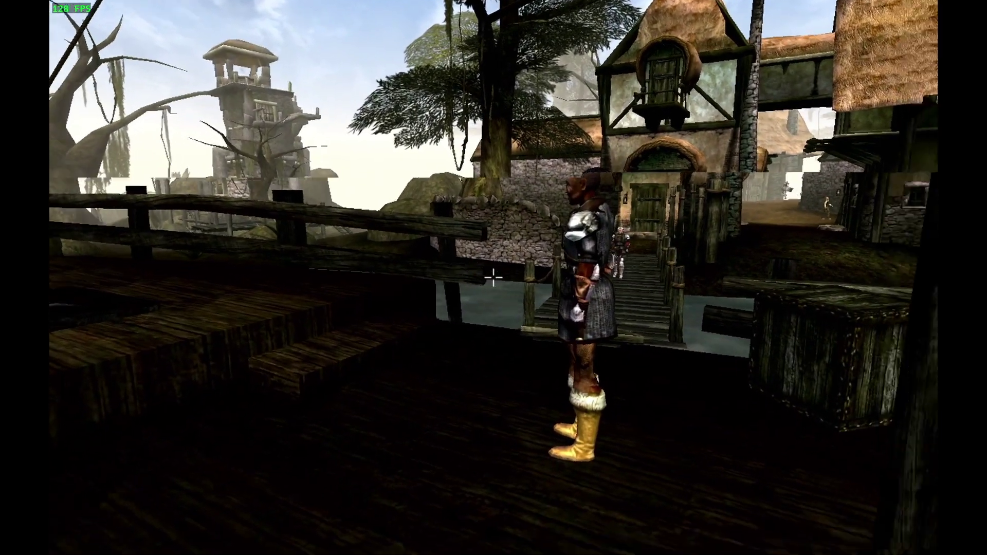
Step: Walk up the gangplank toward the guard and view the video Detail settings
{"action": "key", "text": "w"}
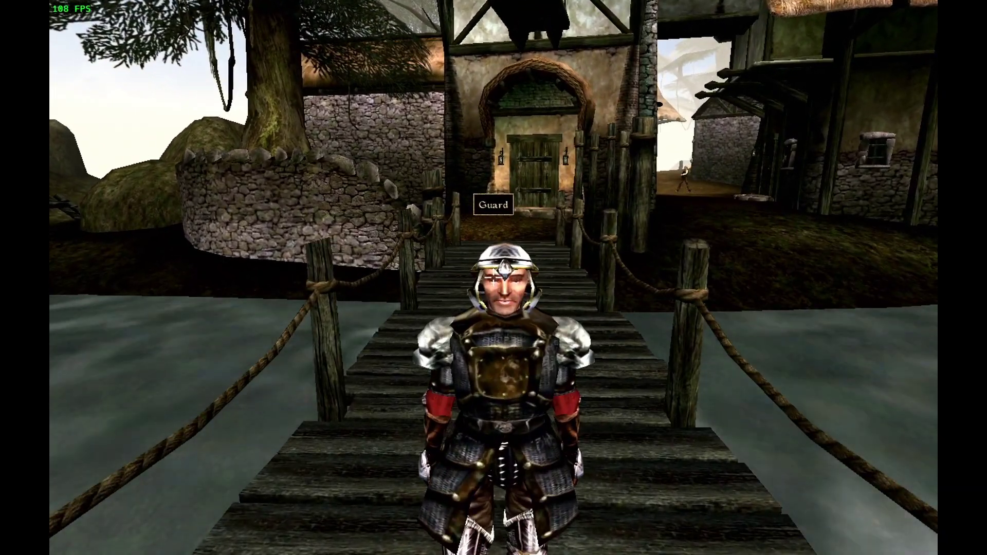
{"action": "key", "text": "w"}
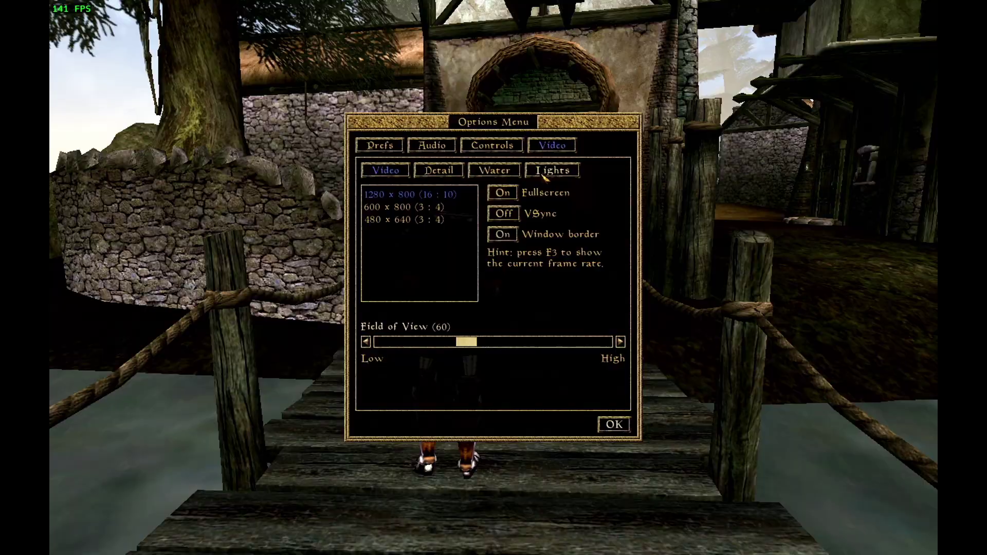
{"action": "left_click", "coordinate": [446, 170]}
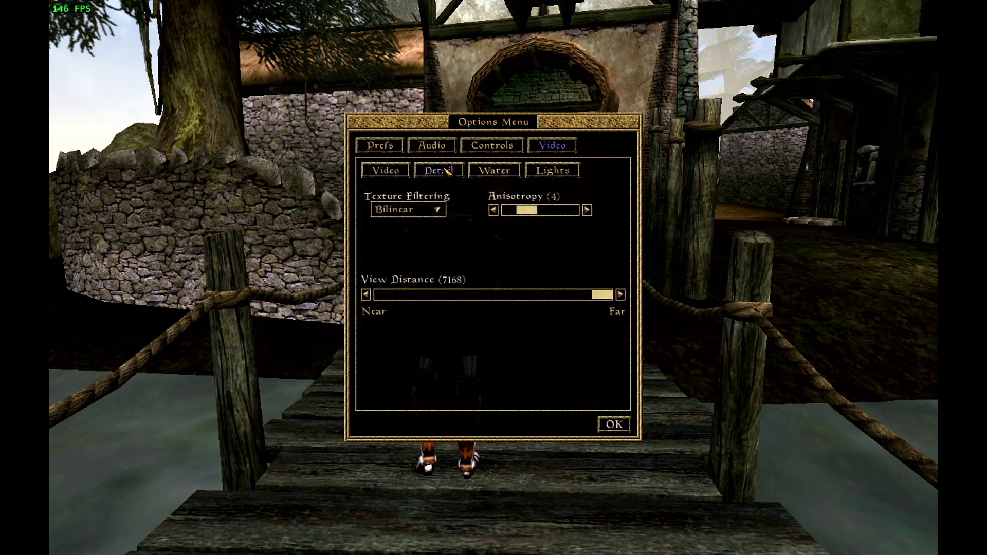